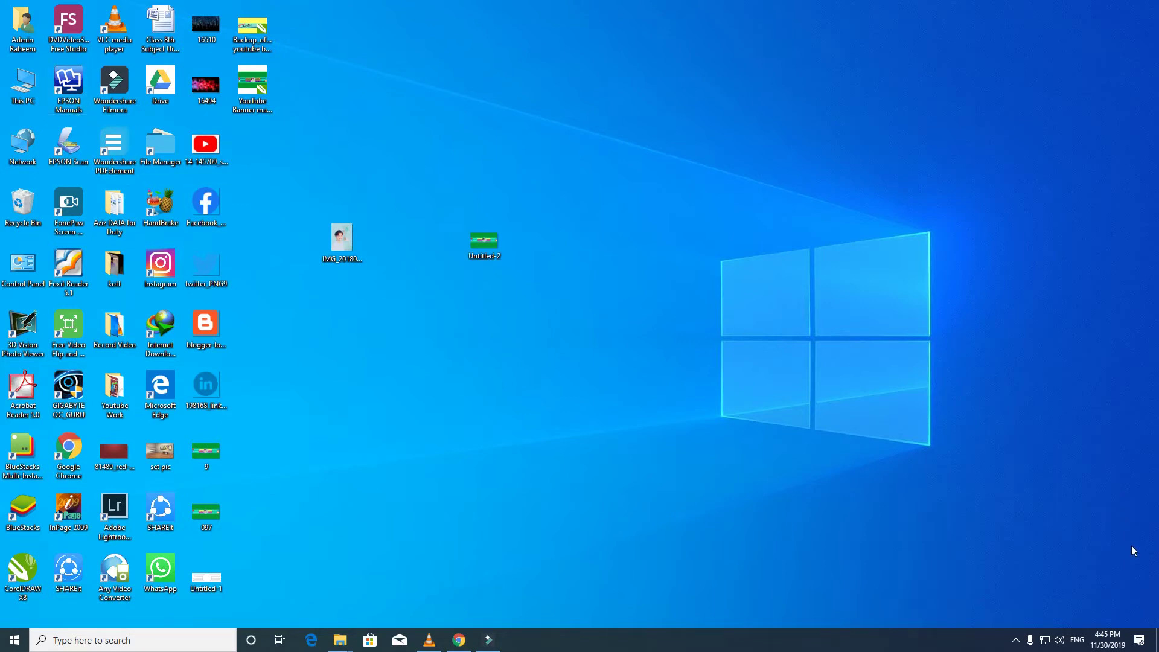
click(1139, 639)
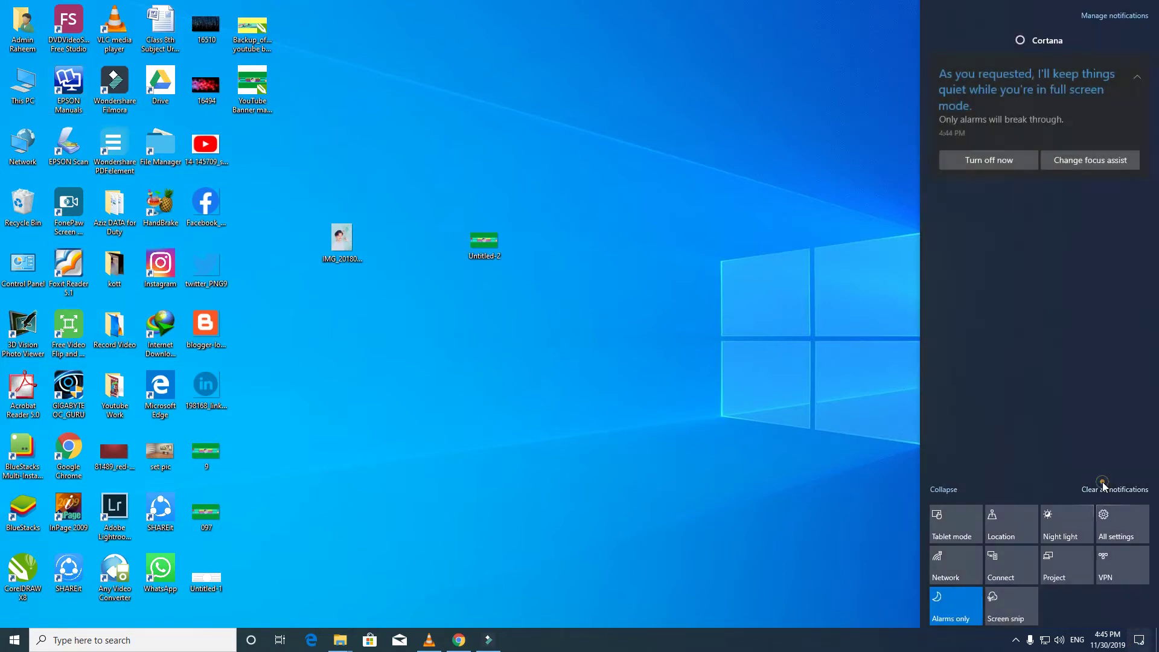
click(716, 386)
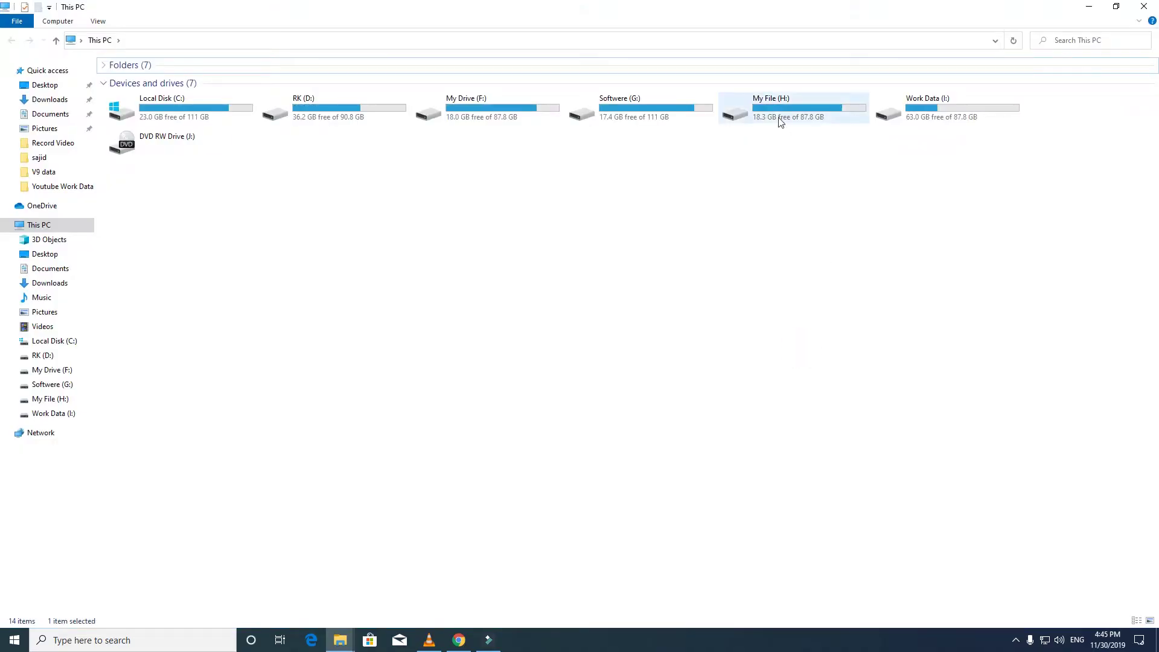
Step: Copy the Mavis Beacon Teaches Typing Platinum 20 archive from the RK folder on My File (H:) to the desktop and refresh it
double_click(778, 118)
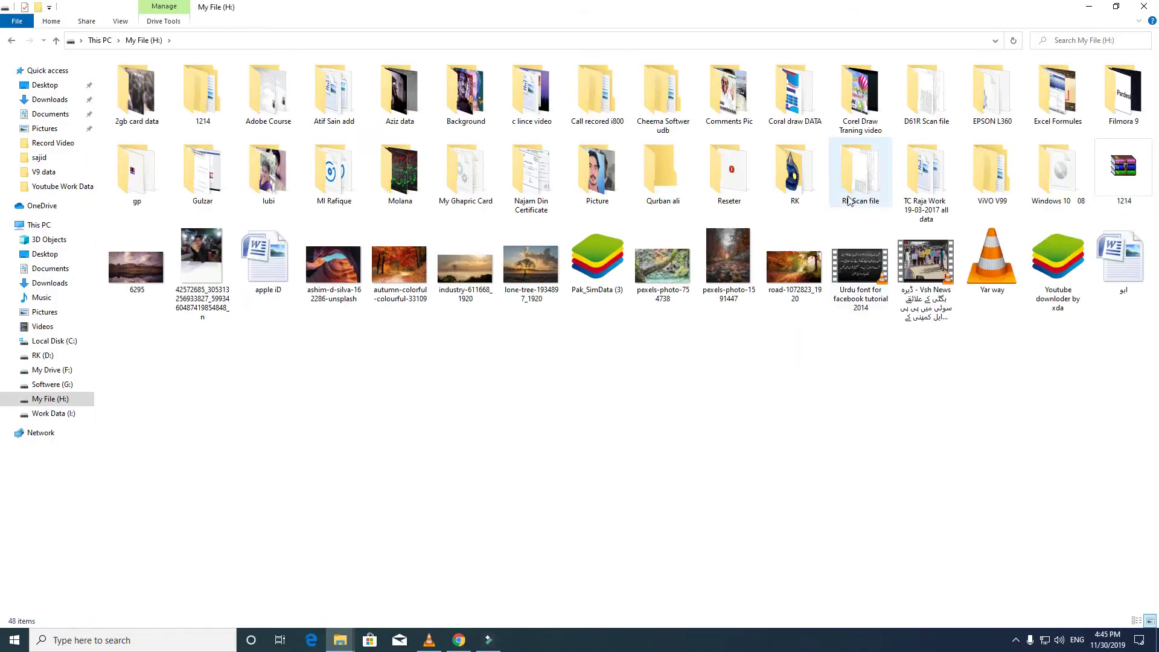
double_click(795, 172)
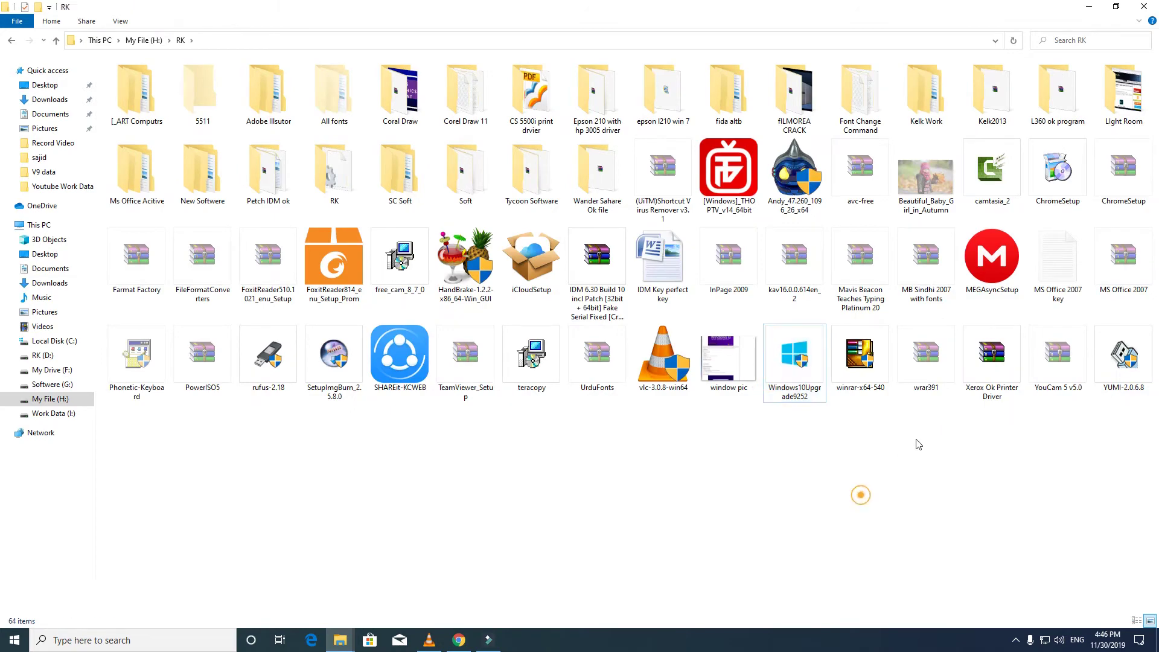
drag(860, 265, 827, 346)
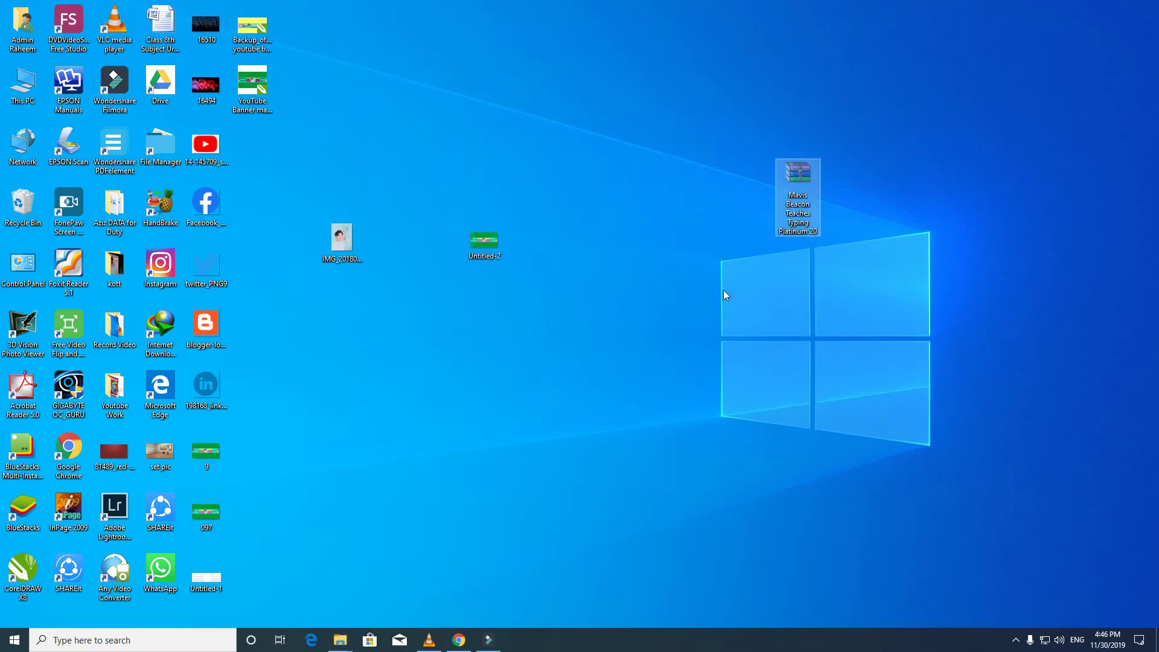
right_click(659, 156)
click(678, 189)
Step: Open the Mavis Beacon Teaches Typing Platinum 20 archive and run setup.exe from its program folder
double_click(793, 181)
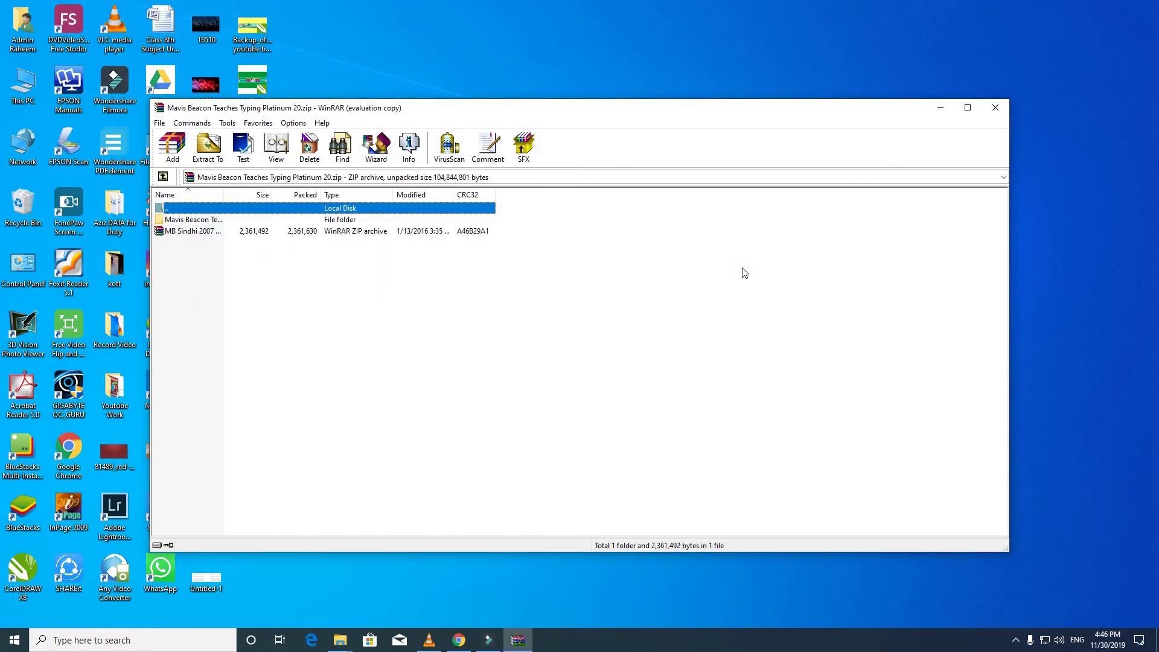
click(658, 333)
double_click(204, 221)
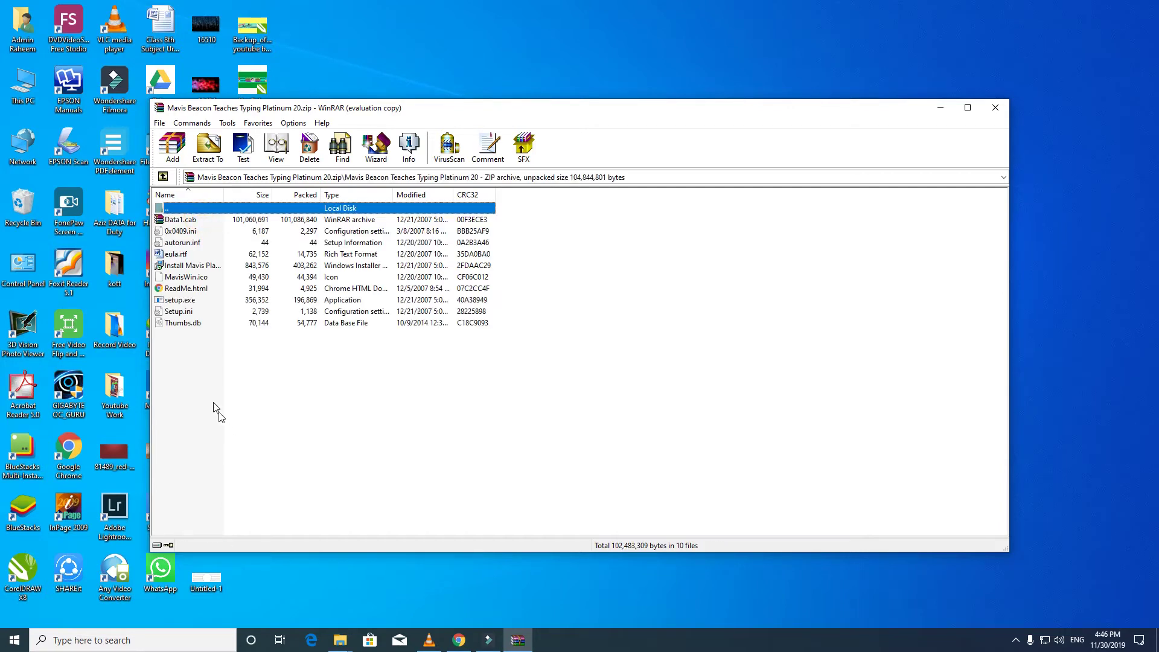
double_click(176, 302)
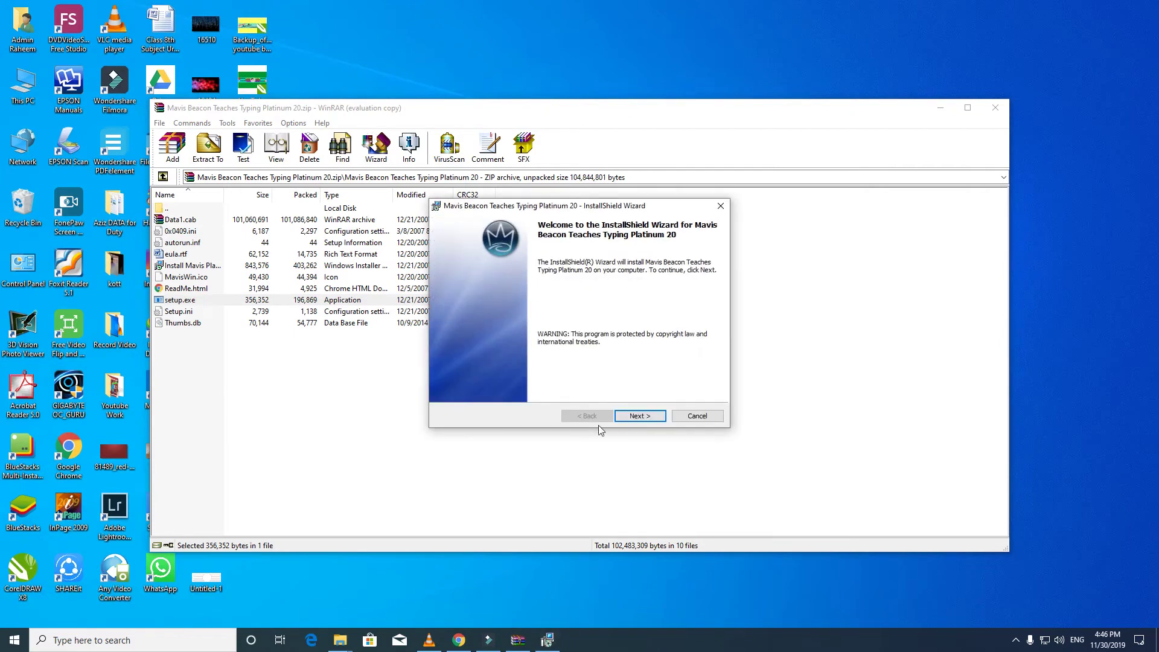
Step: Accept the license agreement and install Mavis Beacon Teaches Typing Platinum 20, finishing the wizard without registering
click(641, 417)
click(475, 374)
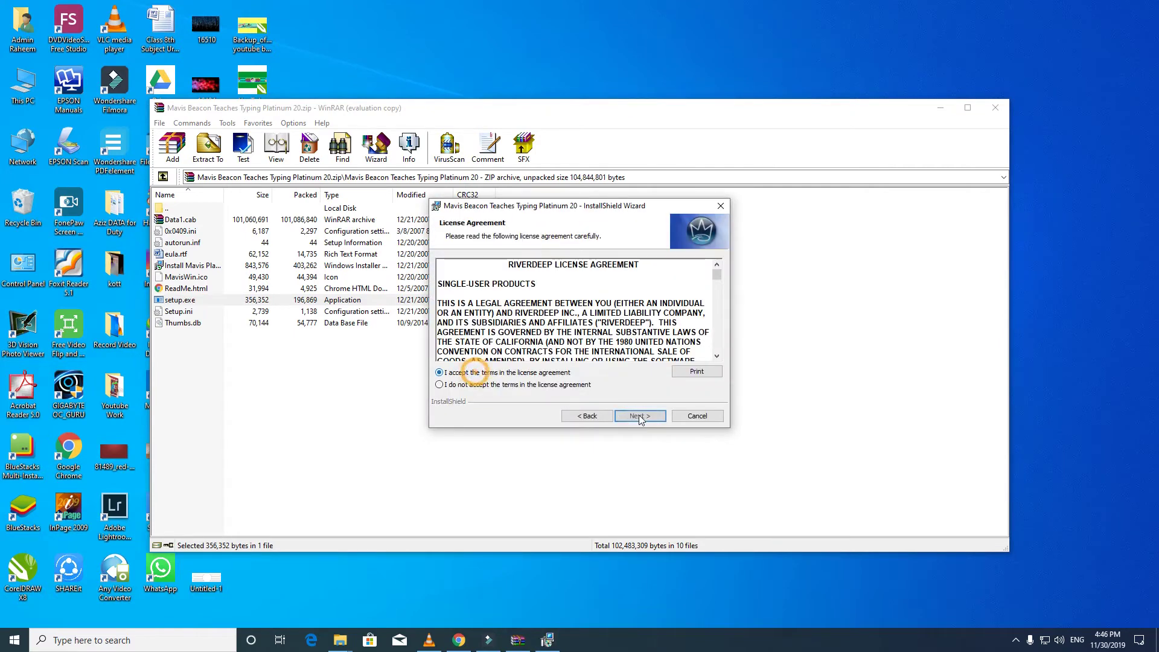
click(642, 417)
click(640, 416)
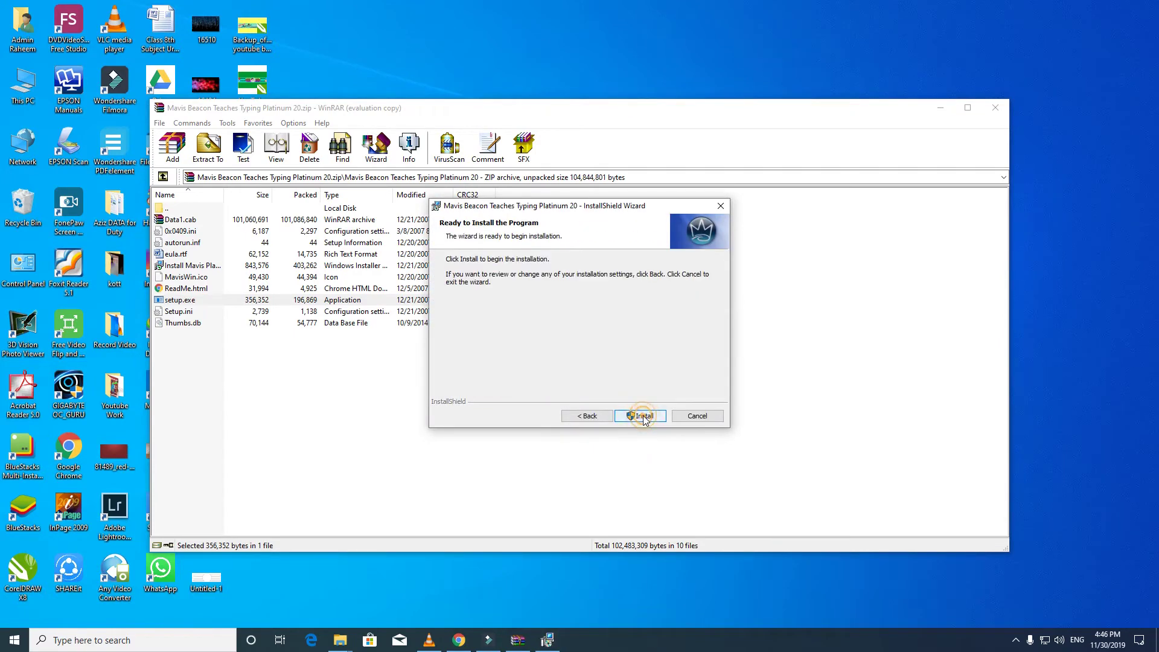
click(643, 417)
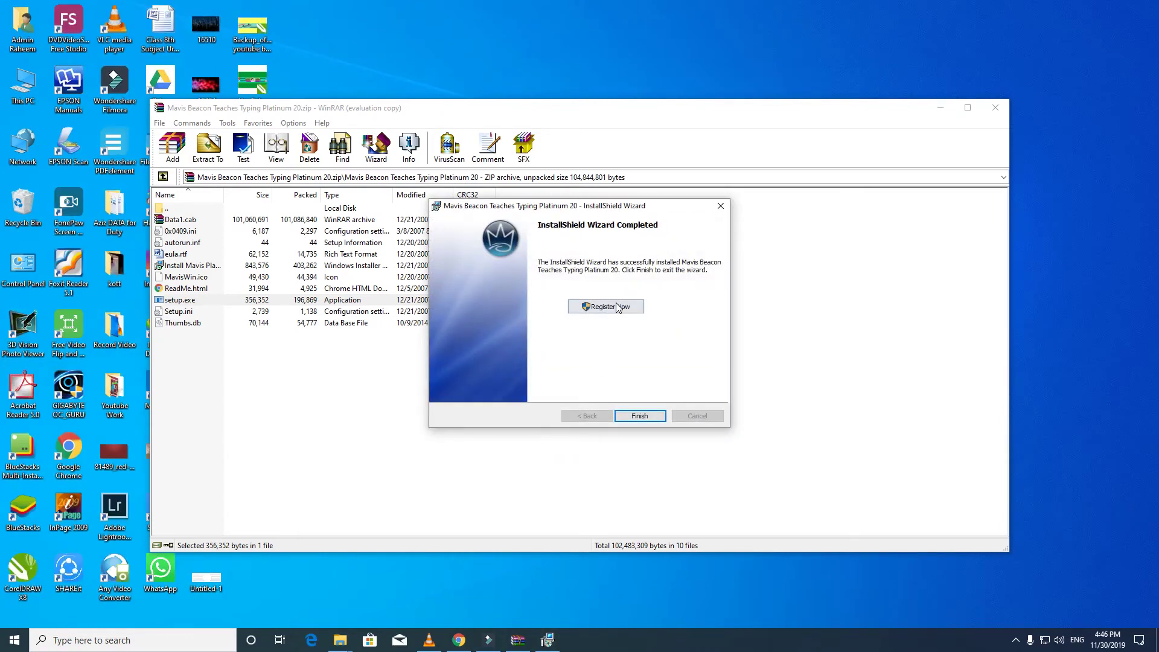
click(640, 416)
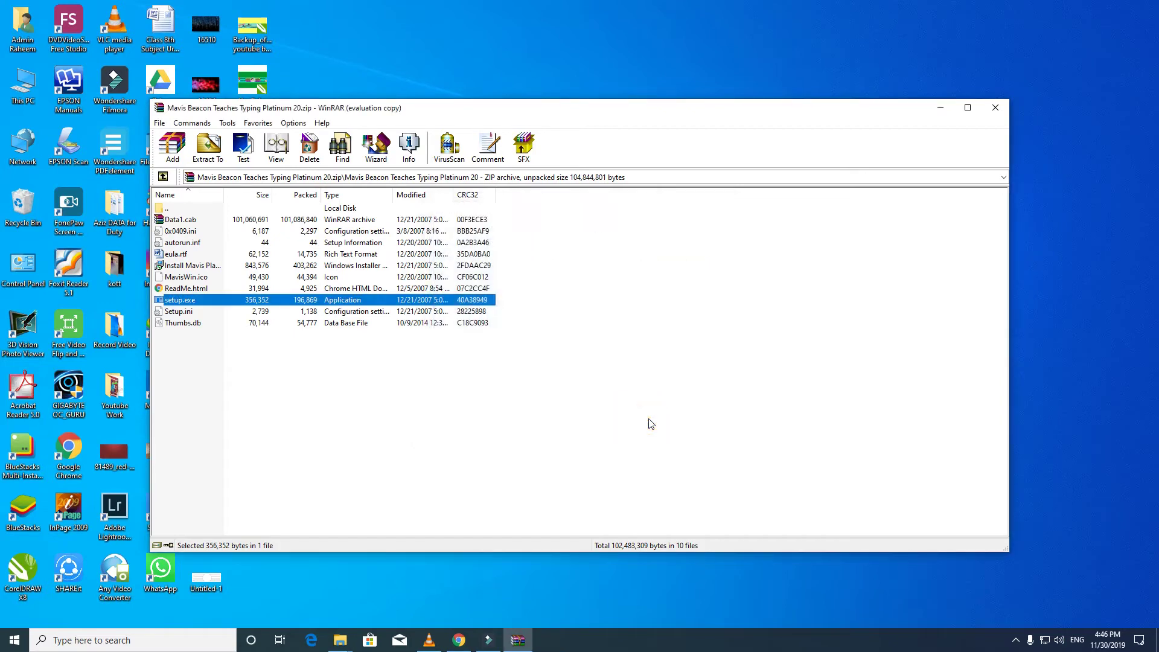
Step: Close the archive, refresh the desktop and launch the newly installed Mavis Beacon typing program
click(994, 108)
right_click(673, 181)
click(700, 217)
right_click(627, 129)
click(646, 163)
click(569, 89)
double_click(267, 161)
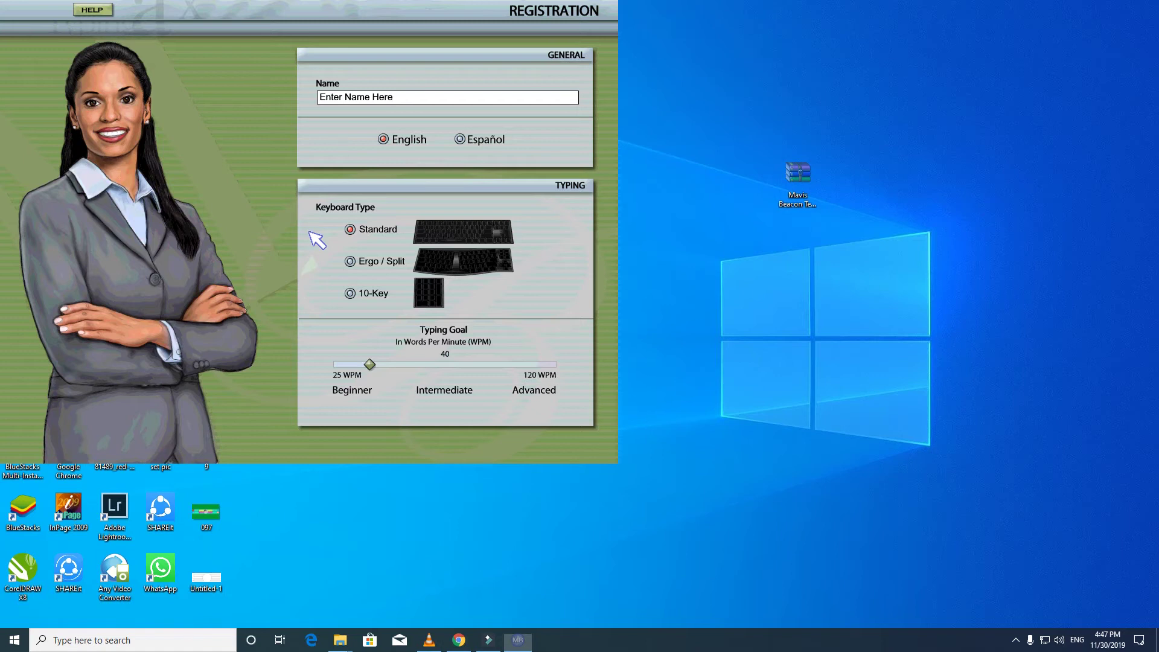
Step: Register a new typist by replacing the placeholder with the user's name, keeping the default language, keyboard and typing goal
key(BackSpace)
text(RK)
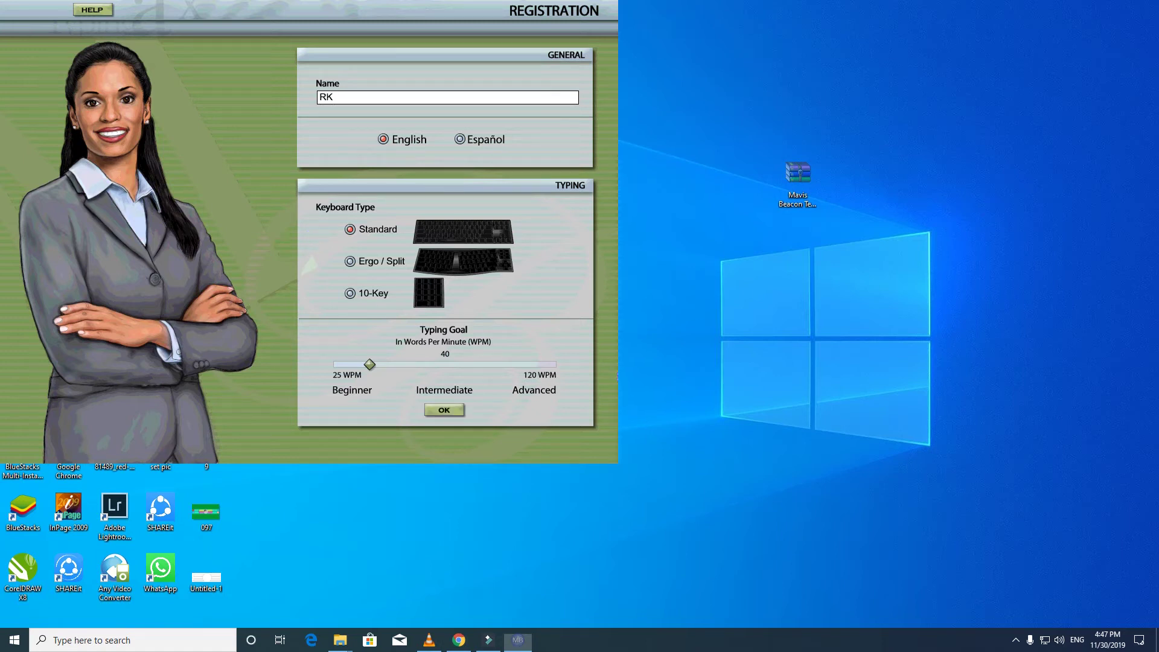
click(436, 413)
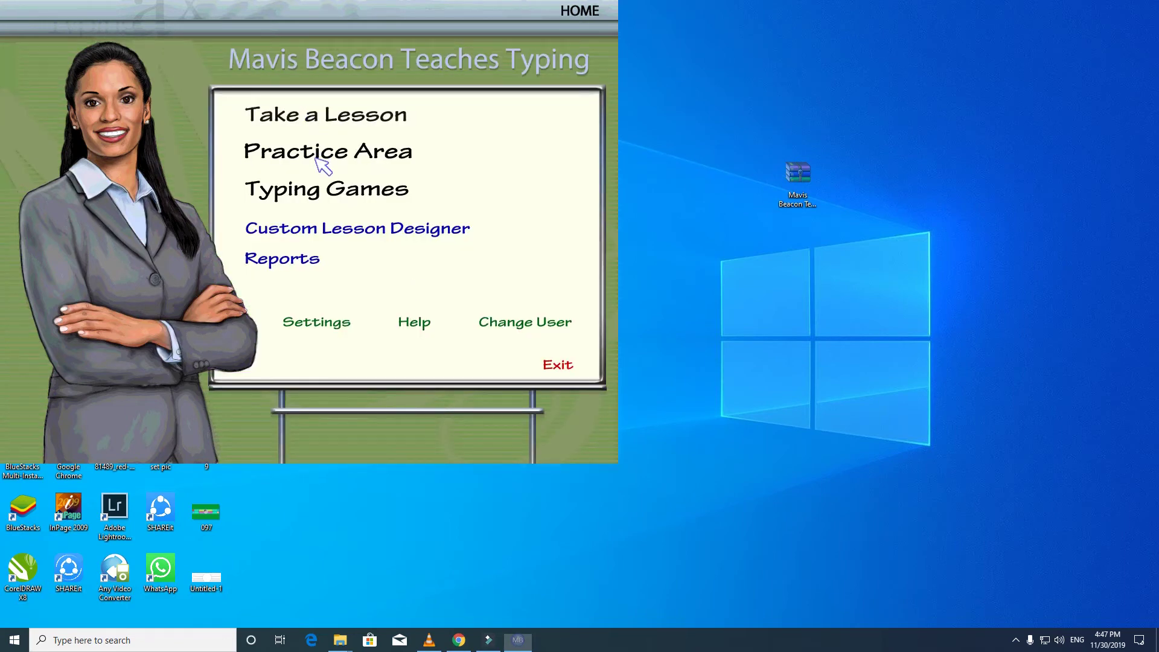
Step: Set the background music volume to Off, lower the sounds volume, and save the settings
click(315, 322)
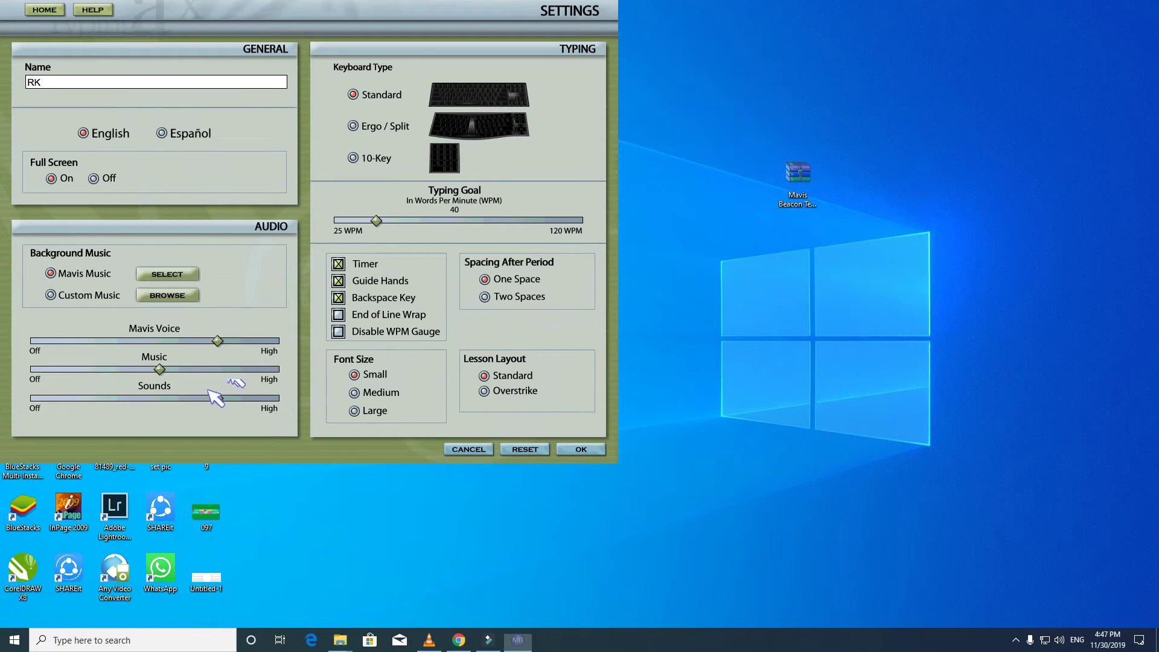
drag(159, 369, 3, 372)
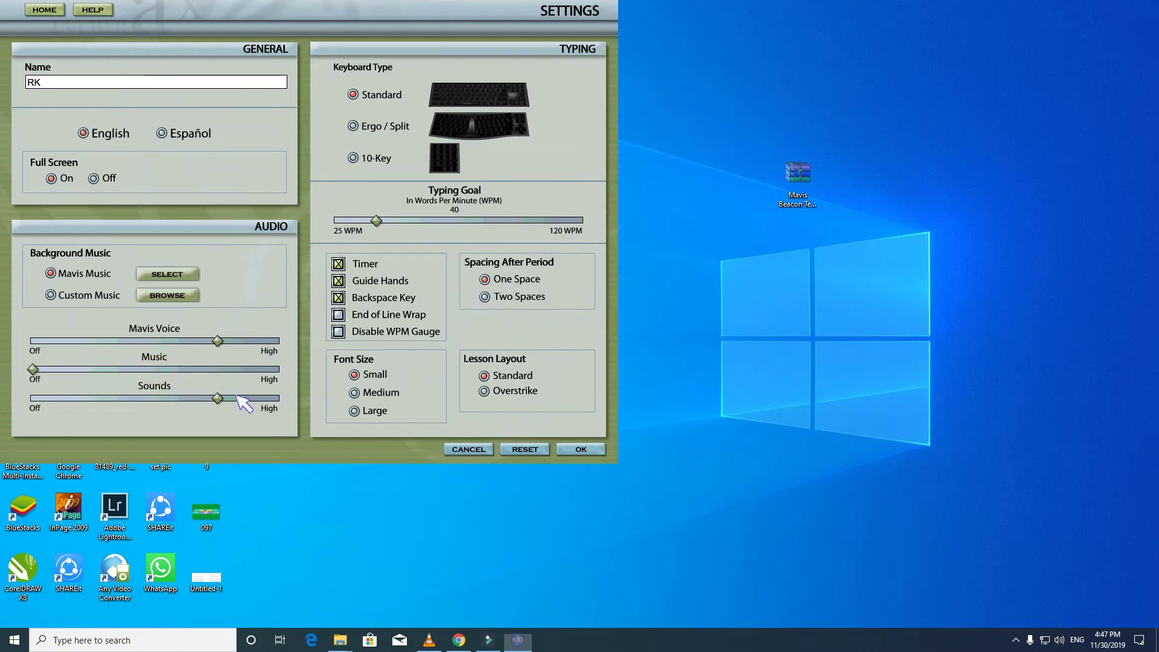
drag(217, 398, 124, 402)
click(580, 450)
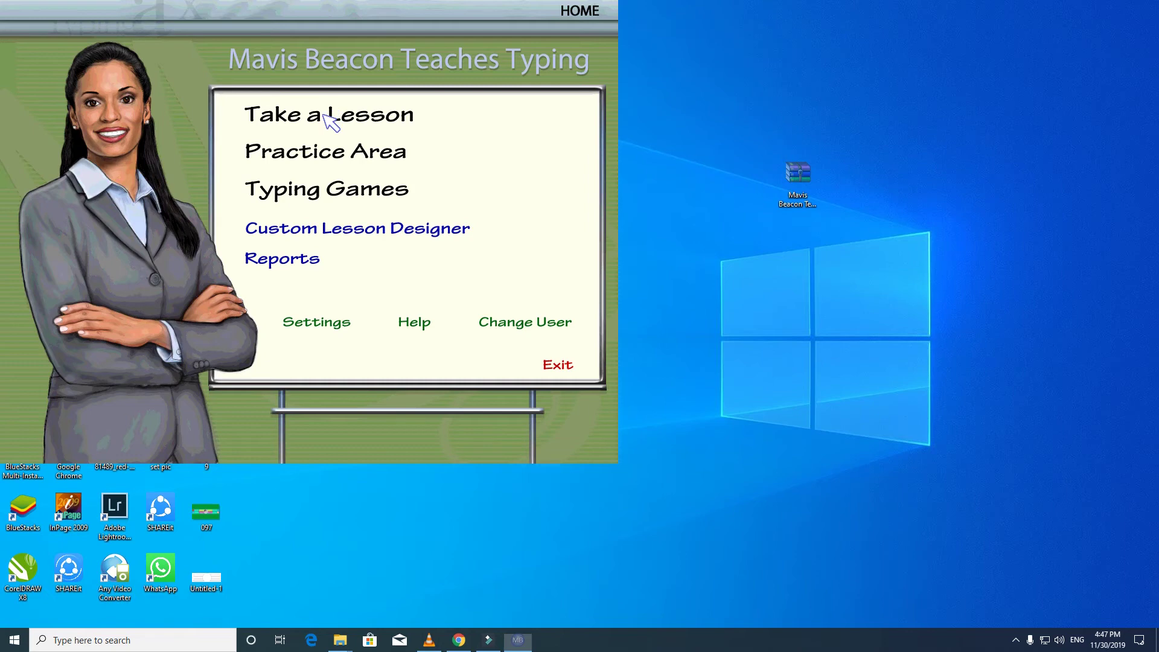
Step: Open the lesson area and start the diagnostic quiz that tests the current typing level
click(330, 122)
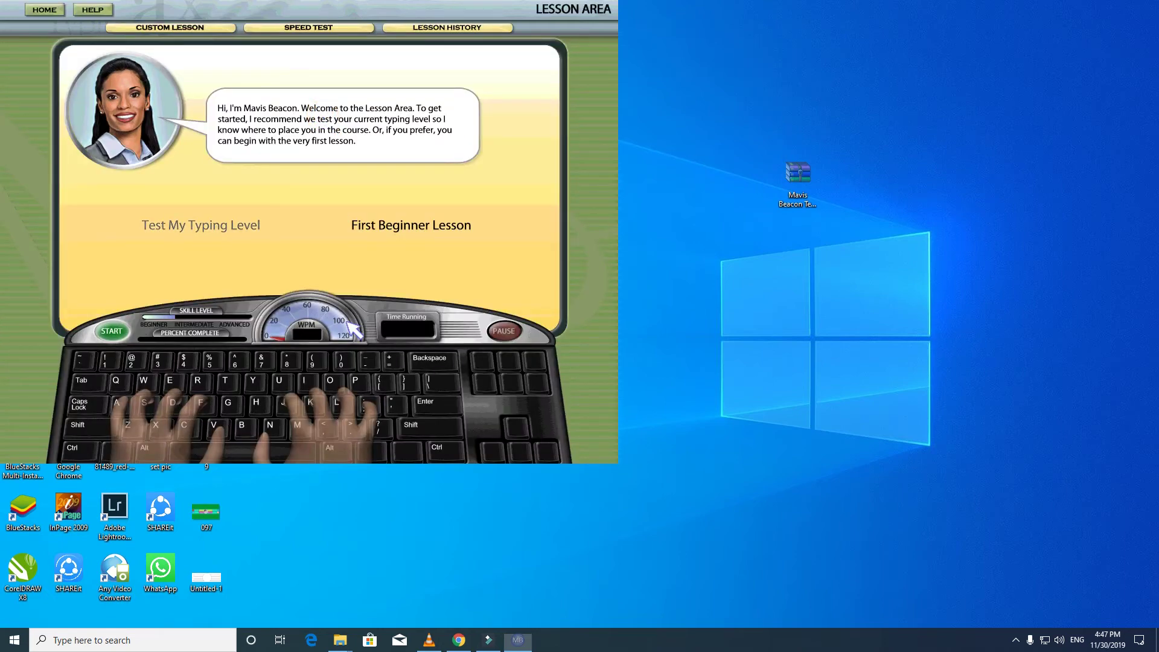
click(119, 331)
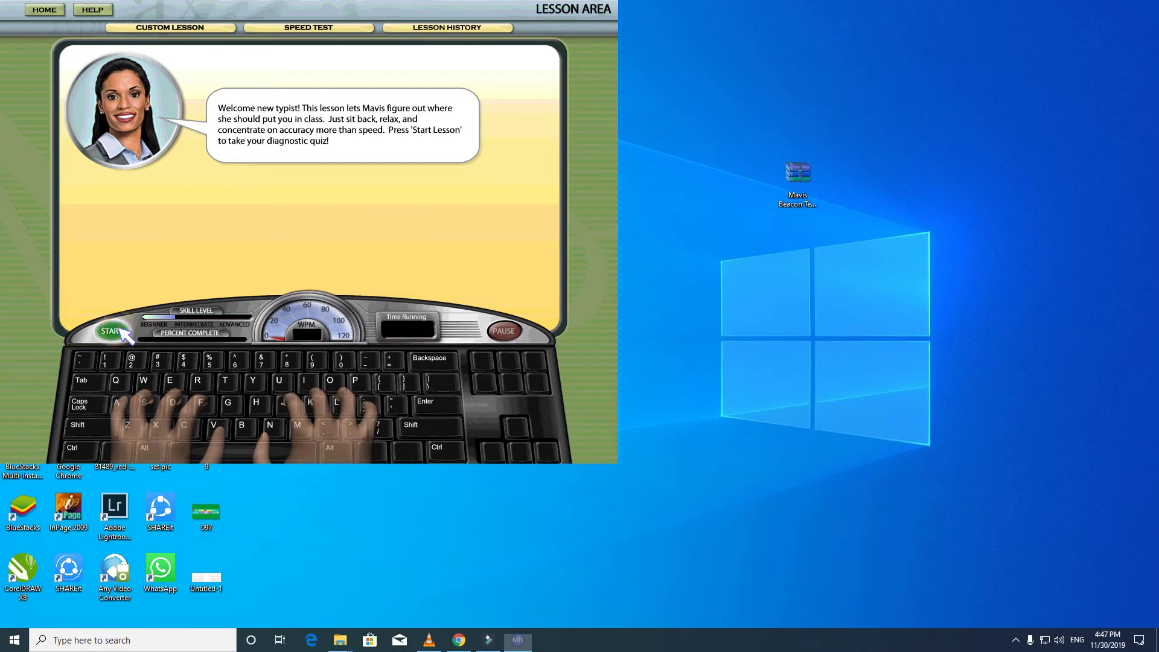
click(115, 331)
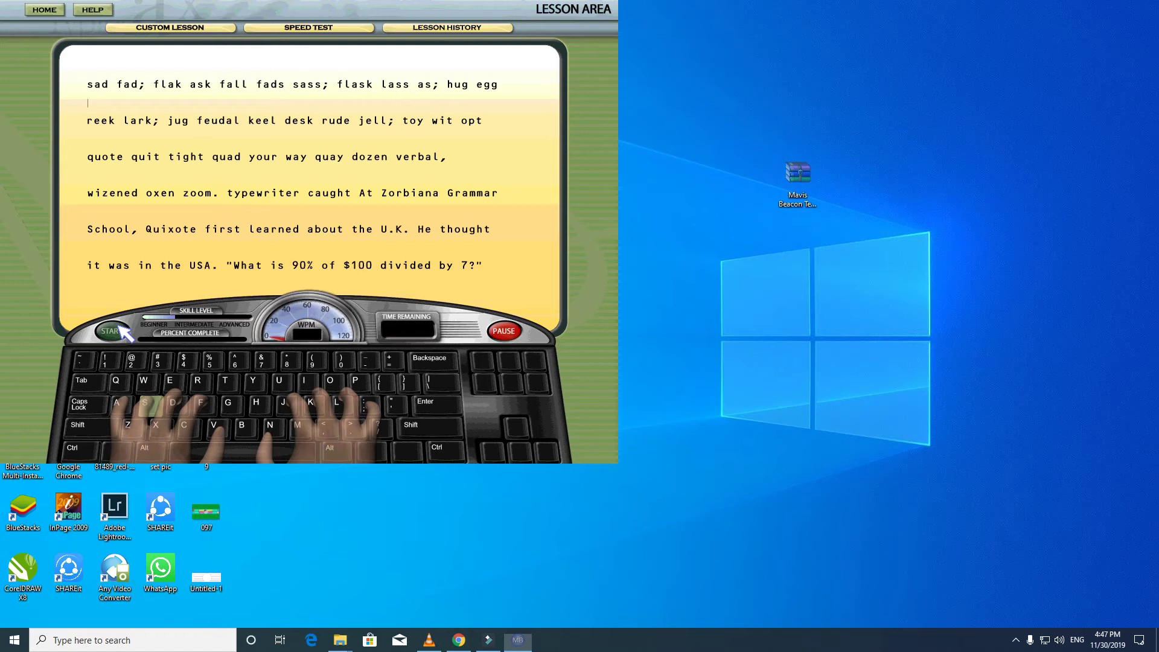
Step: Complete the quiz's first line as "sad fad/ flak ask fall fads sass/ flask lass as; hug egg"
text(sad fad)
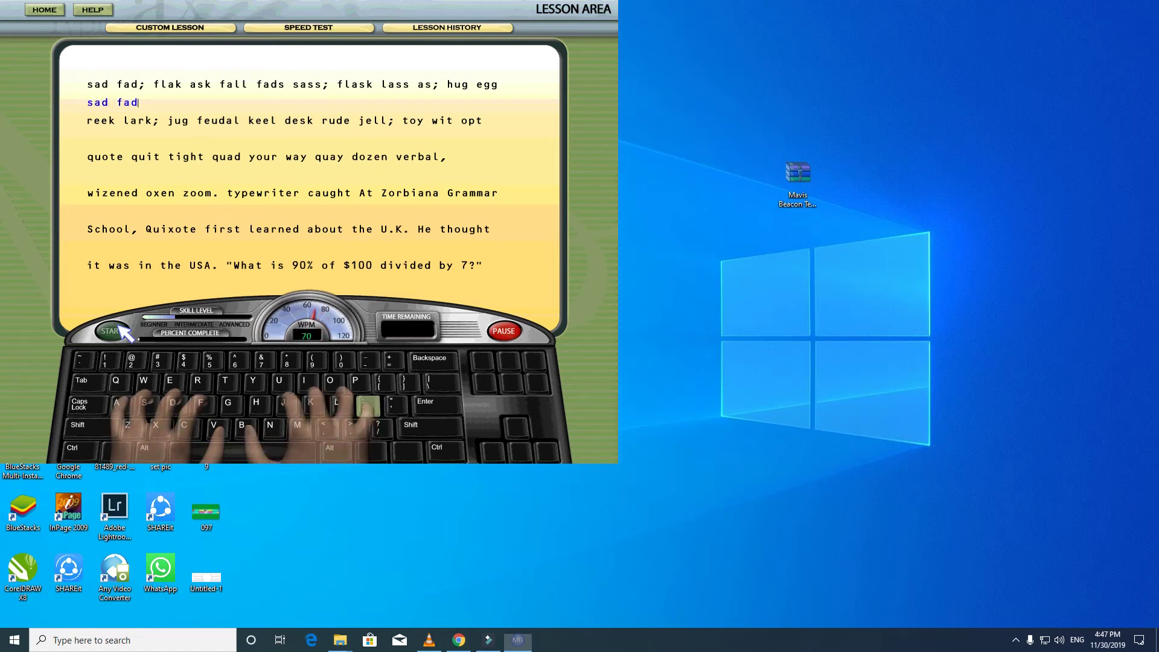
text(/ flak )
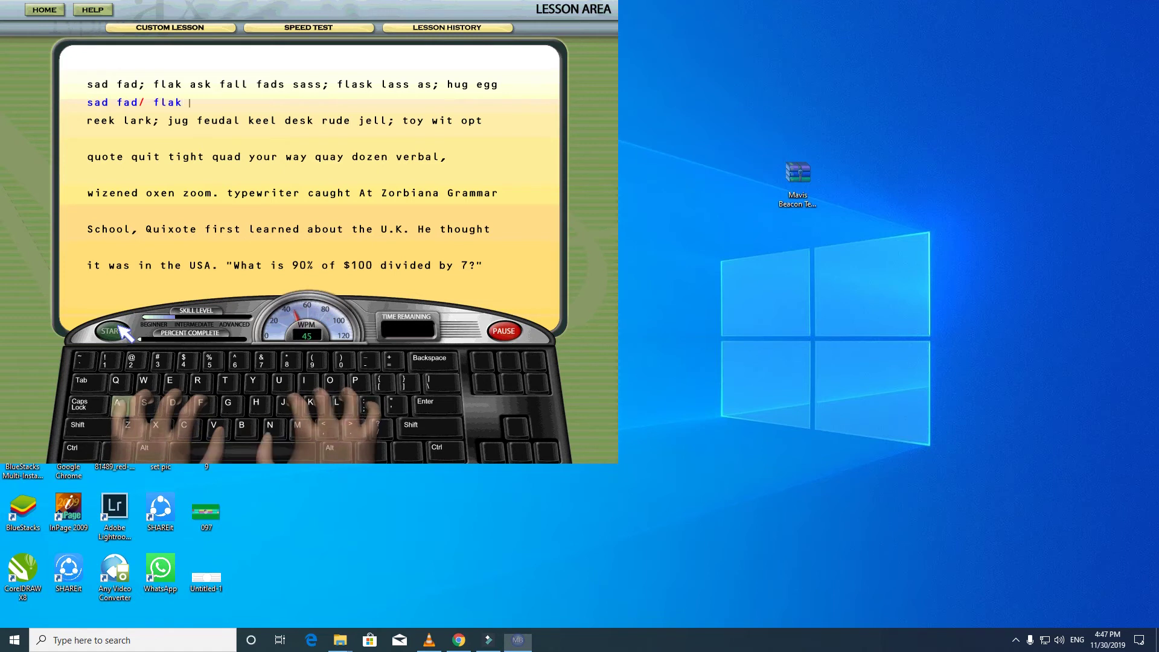
text(ask fall fad)
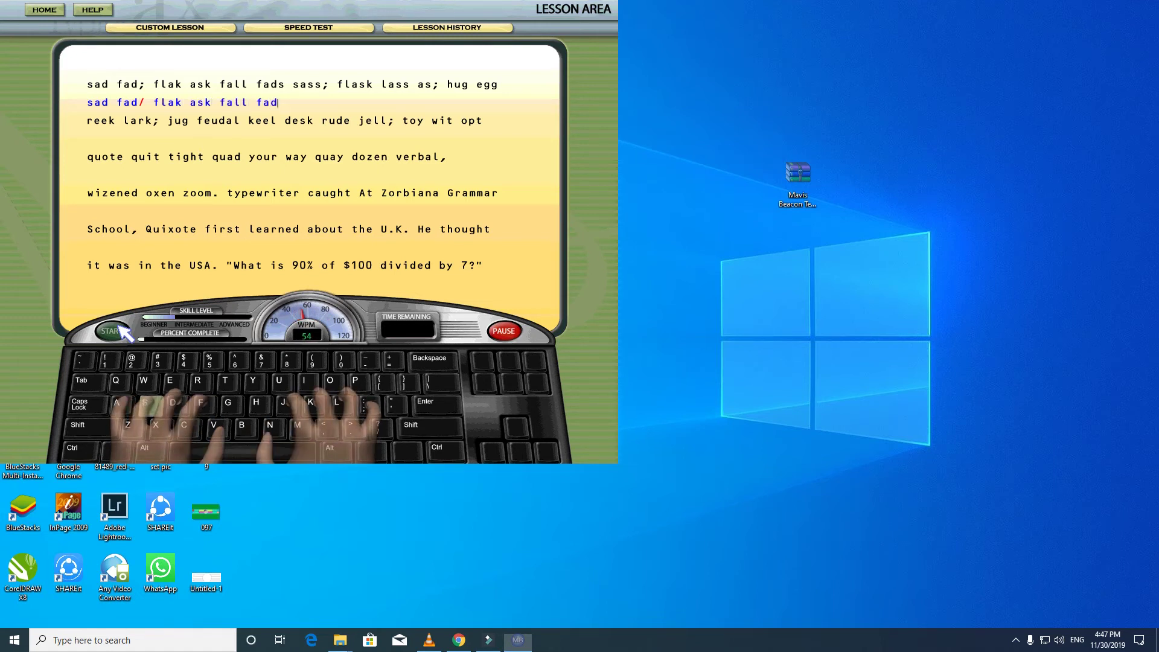
text(s sass/ f)
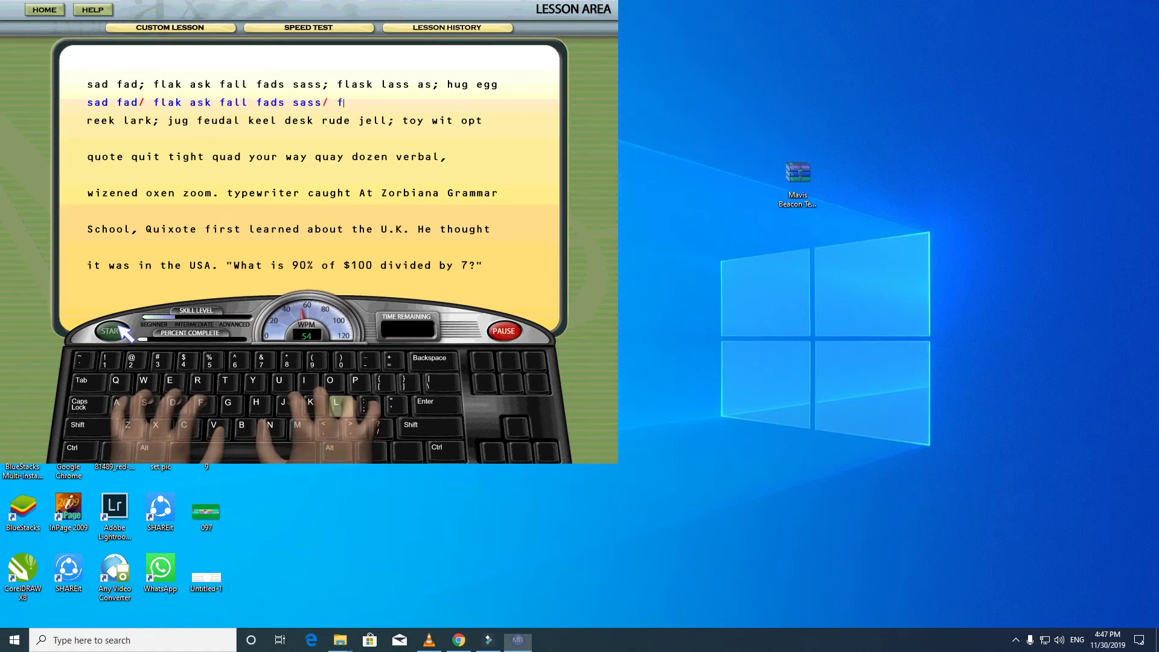
text(lask lass a)
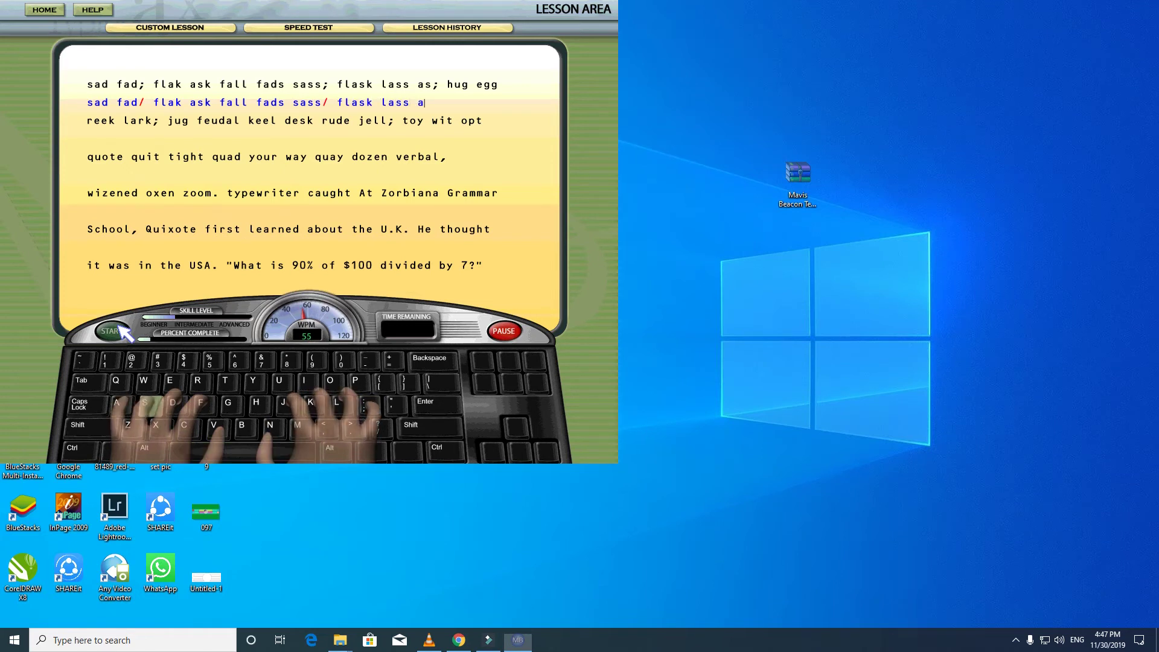
text(s; hug egg)
key(Return)
Step: Complete the quiz's second line as "reek lark; jug fedual keel desk rude jell; oty wit opt"
text(reek lark)
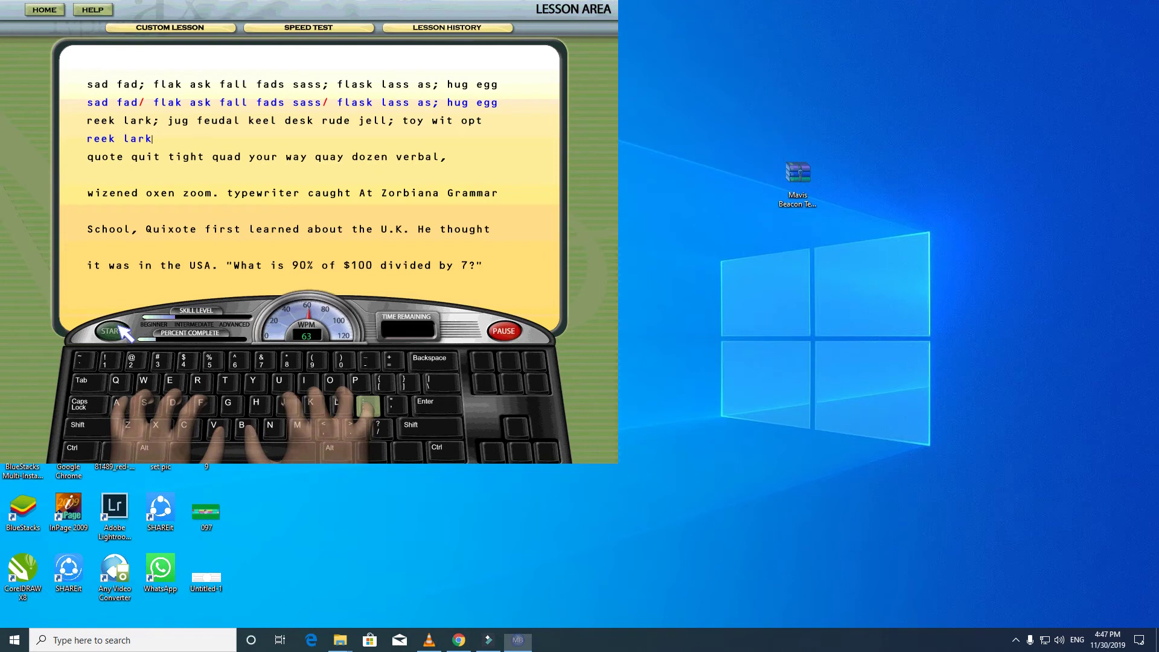
text(; jug fedual )
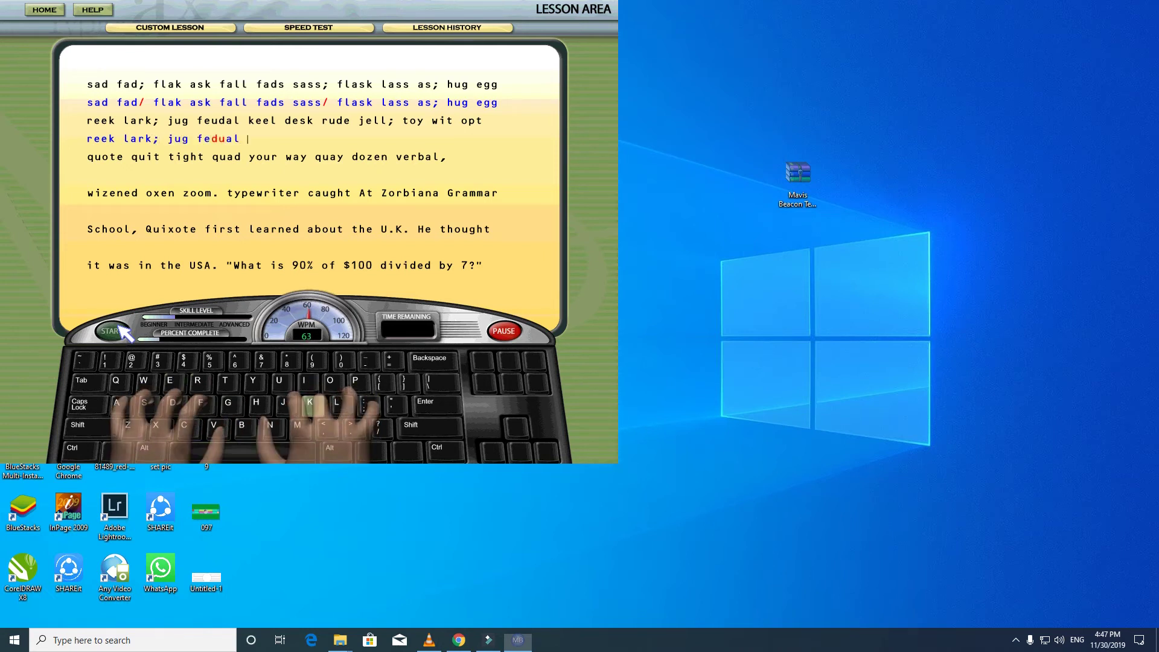
text(keel desk ru)
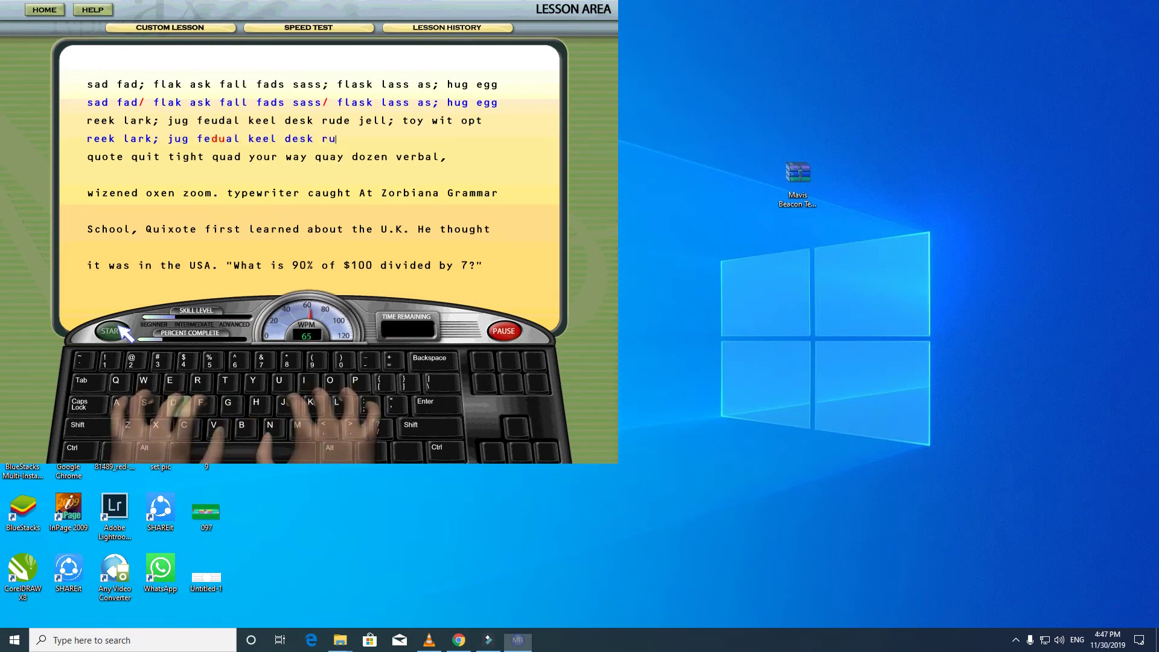
text(de jell; oty)
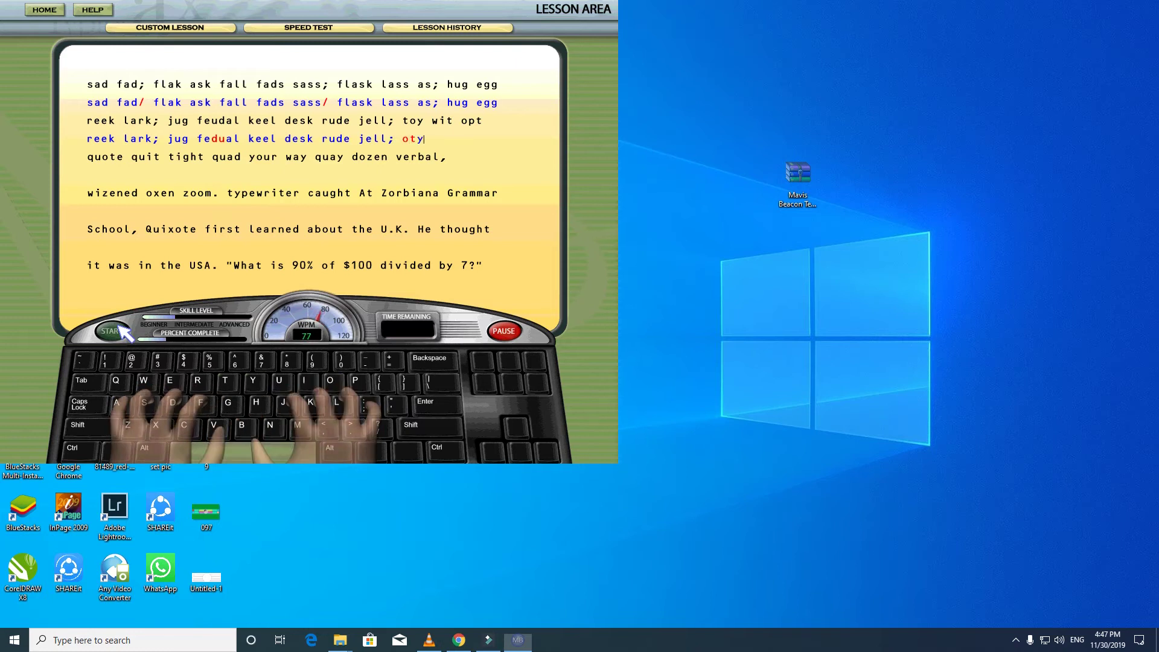
text( wit opt)
key(Return)
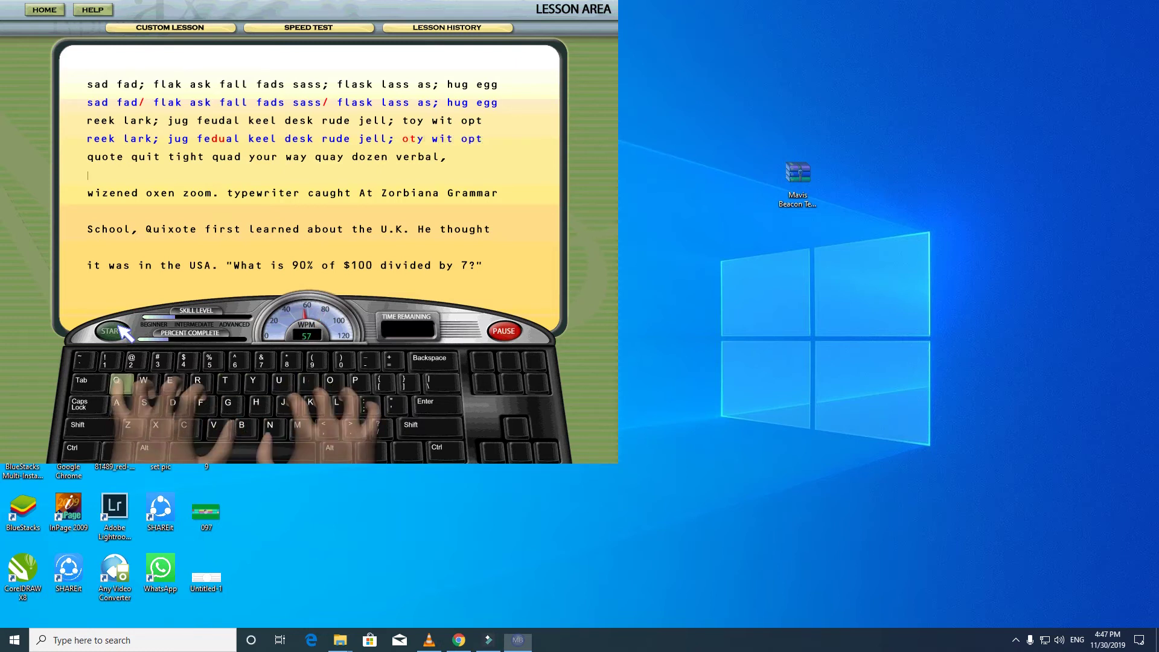
Step: Complete the quiz's third line as "quote quit tight quad your way wuay dowen verbal," and begin the fourth with "wi"
text(quote quit tight qua)
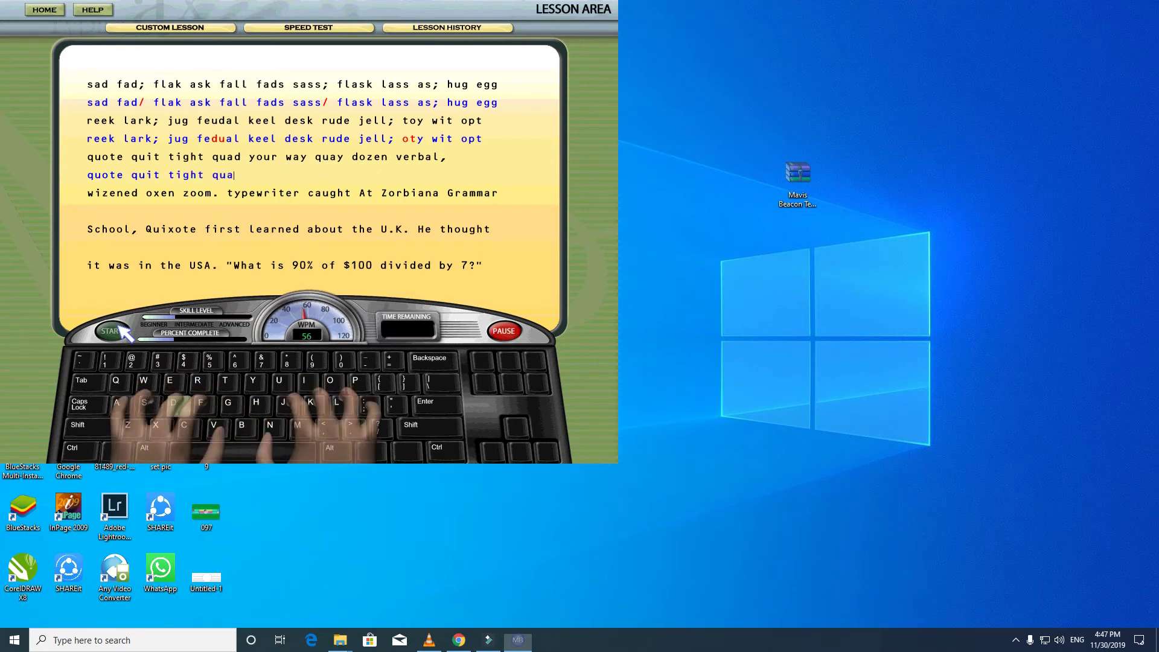
text(d your way w)
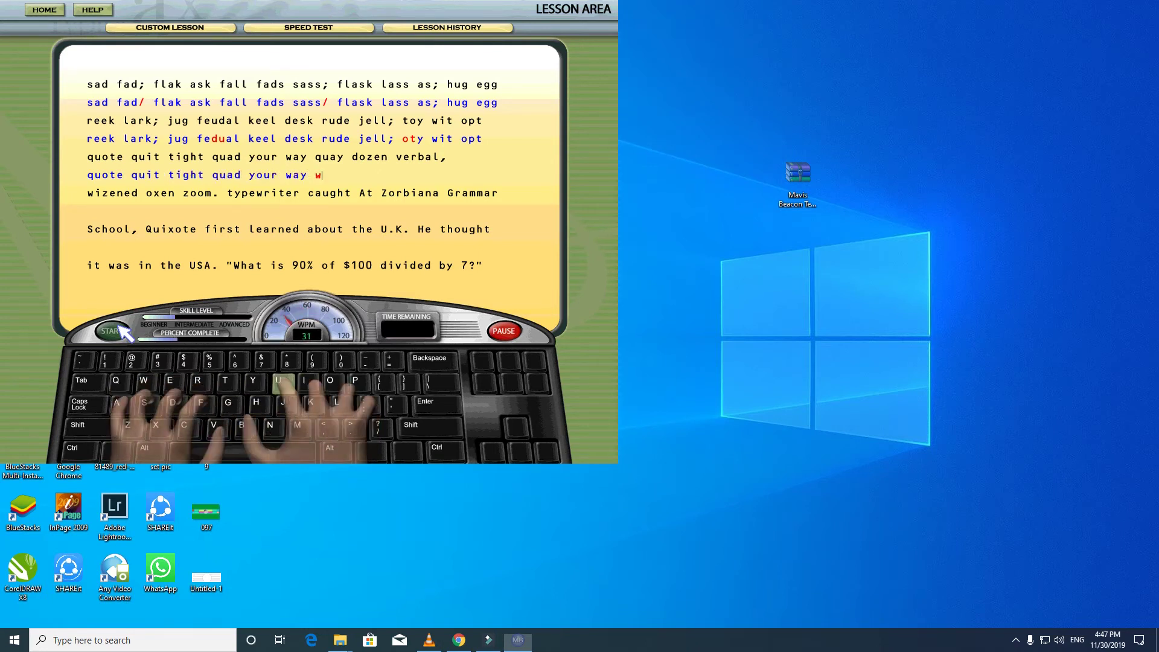
text(uay dow)
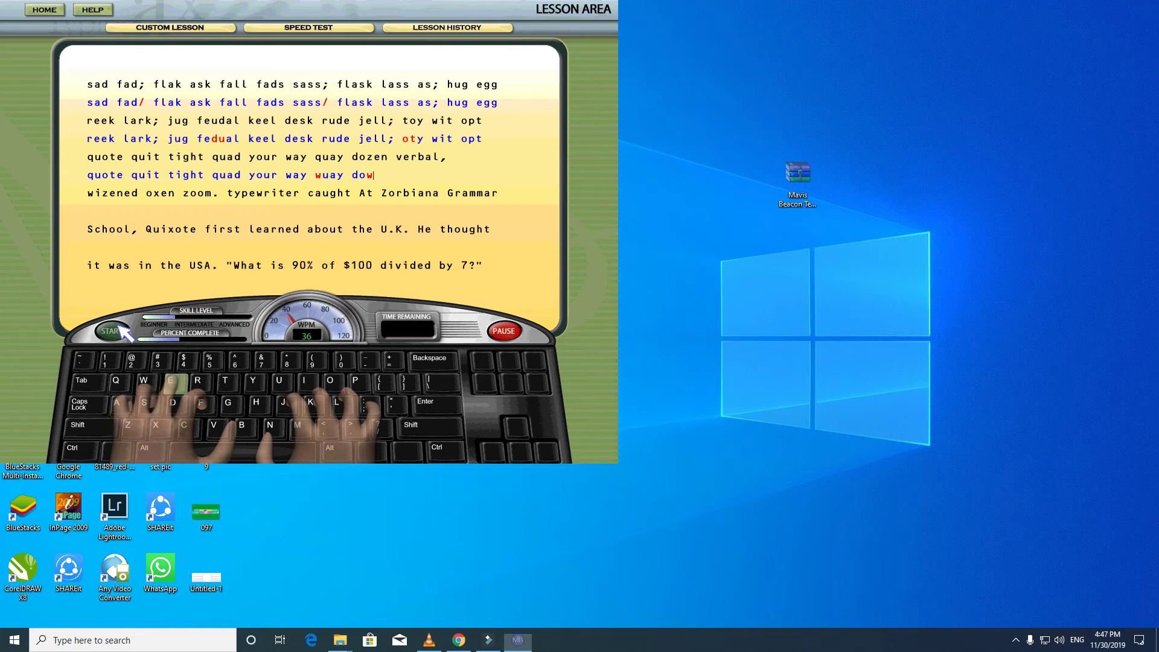
text(en verbal)
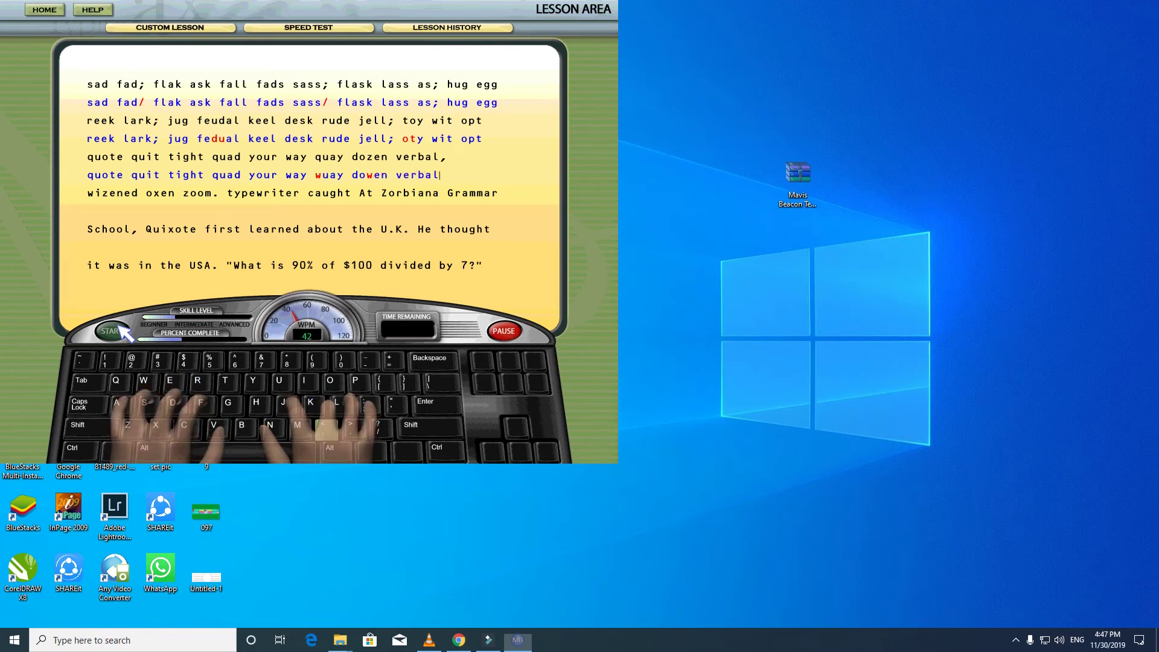
text(, wi)
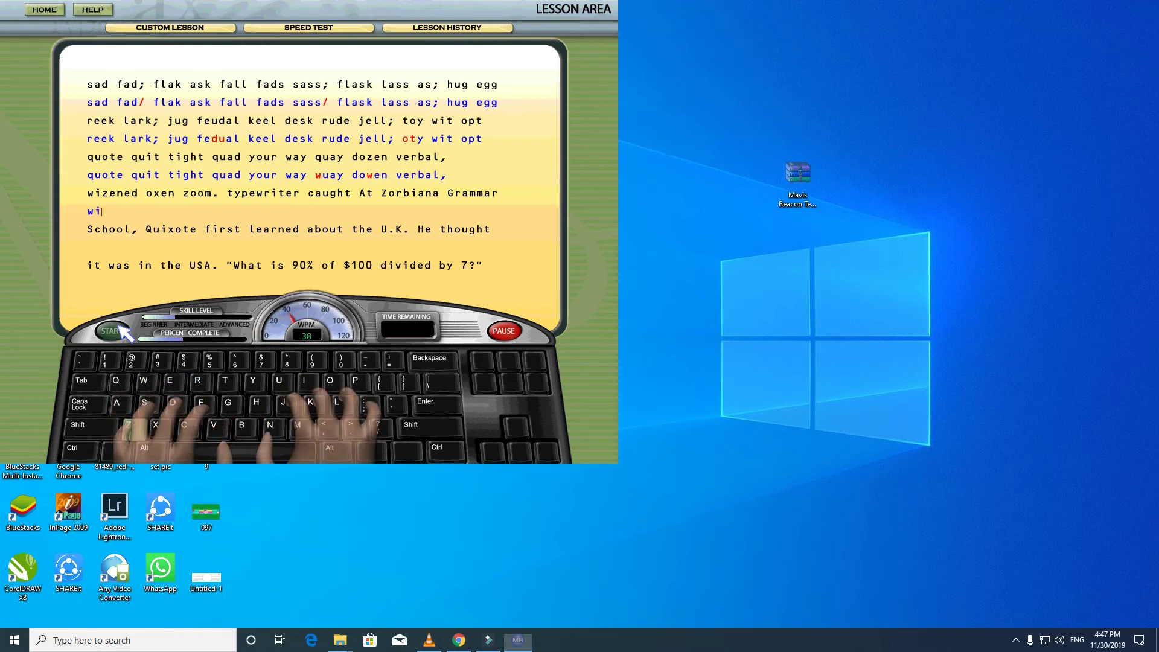
Step: Complete the quiz's fourth line as "winzend oxen zoom. typewriter cought At Zorbiana Grammar"
text(nzend oxen)
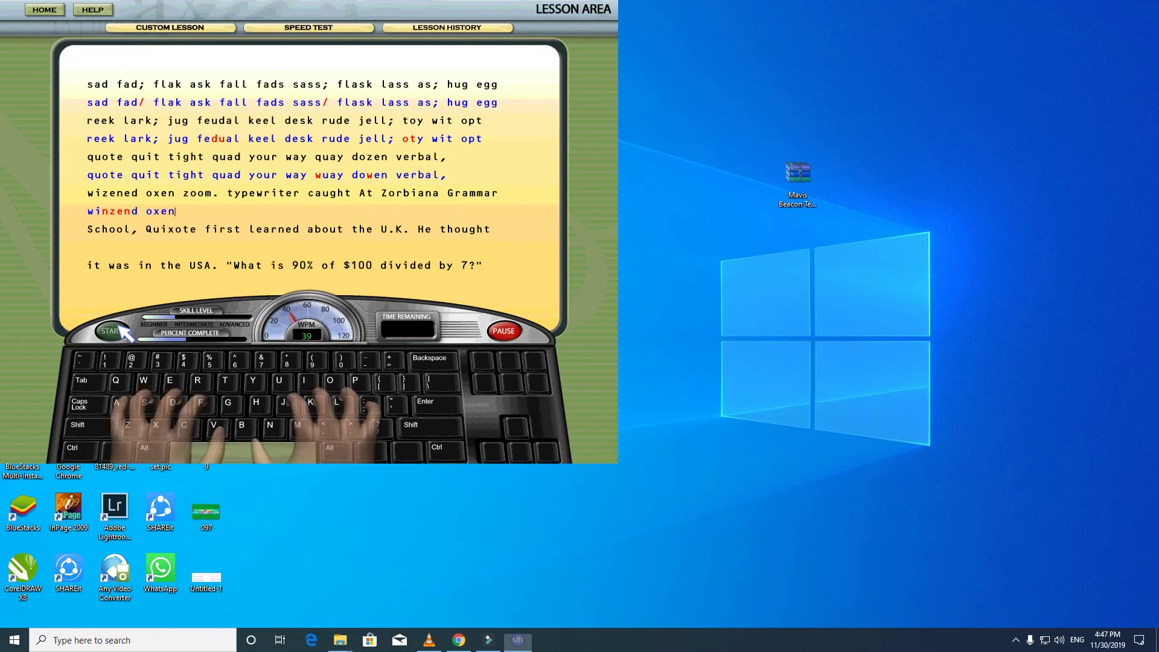
text( zoom. typ)
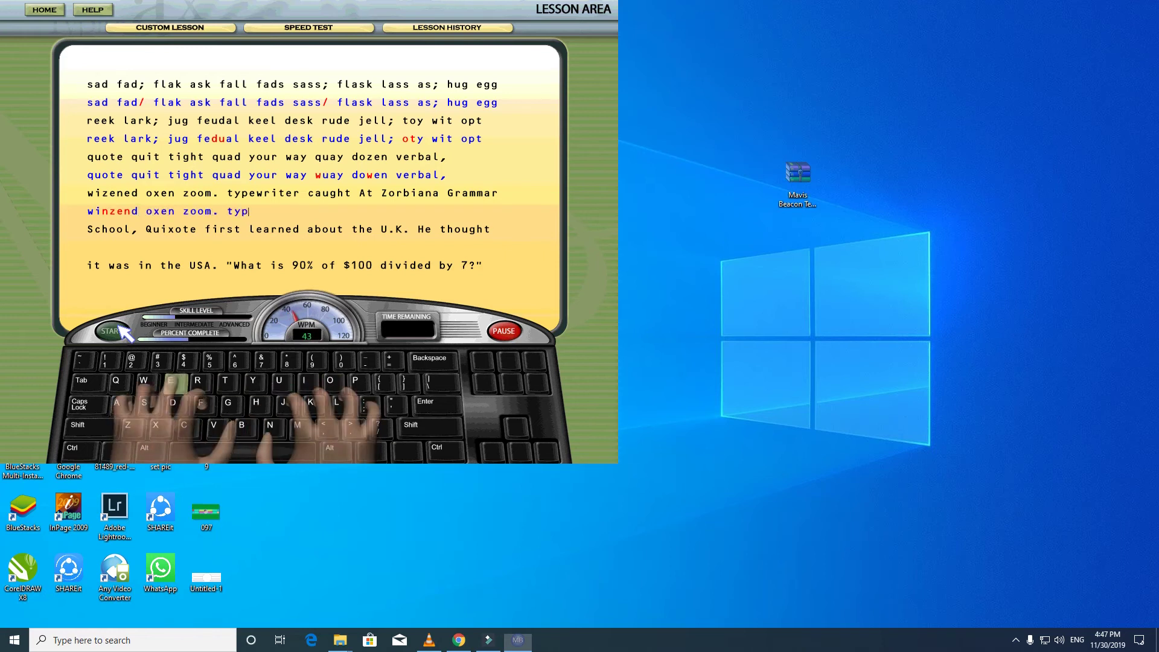
text(ewriter c)
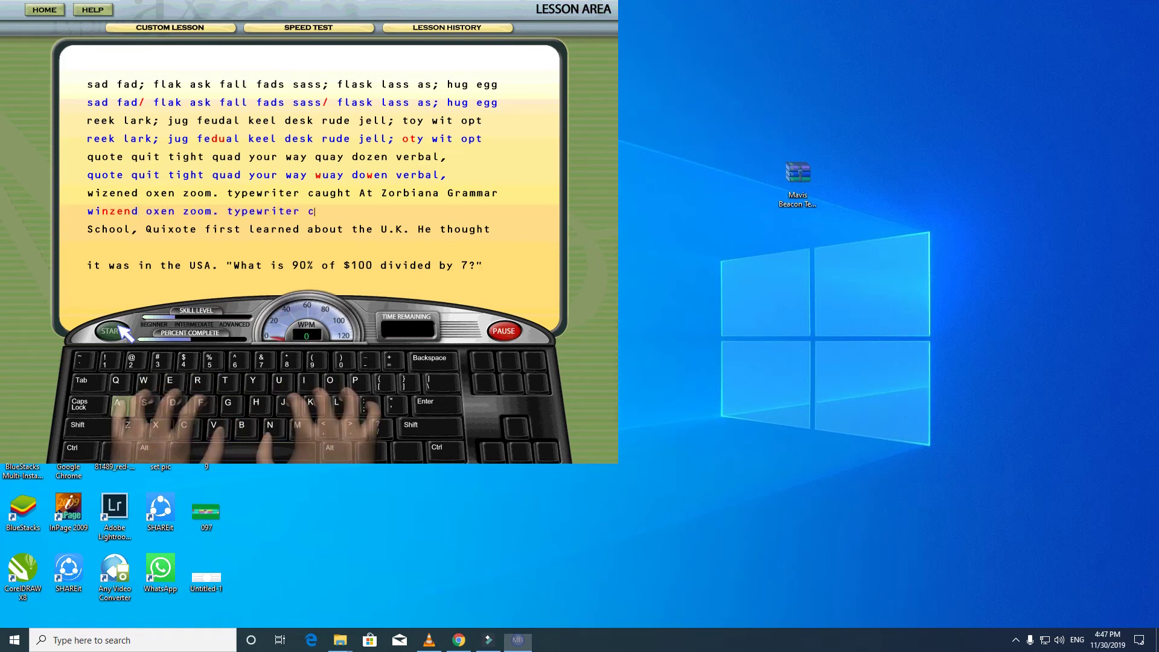
text(ought At )
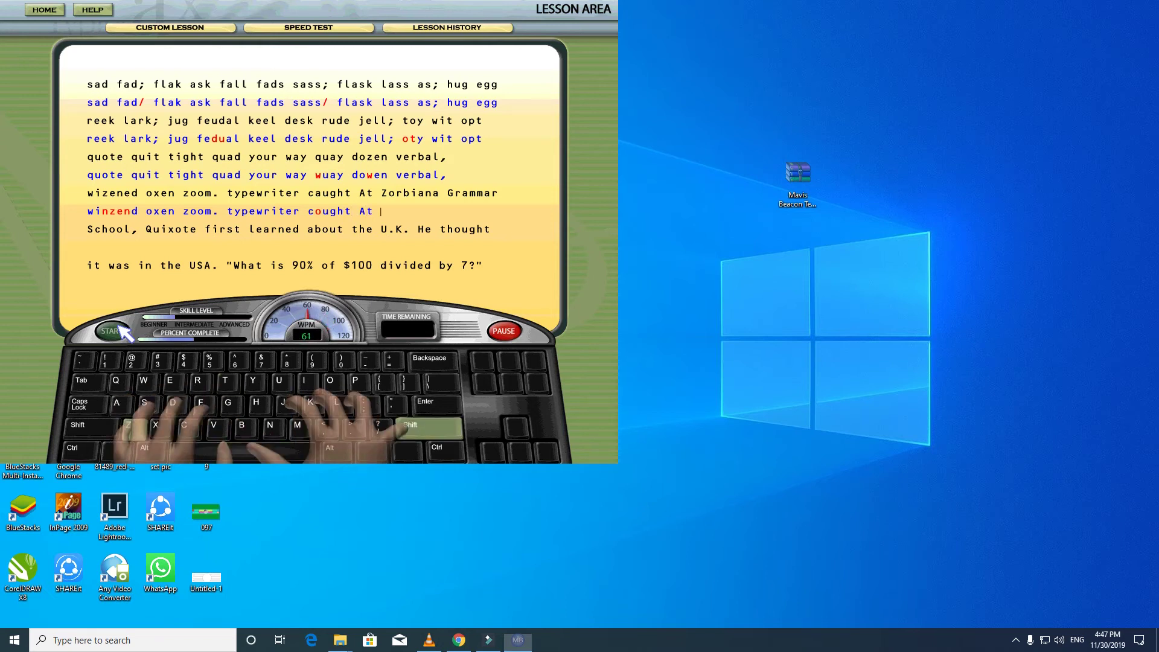
text(Zorbiana Grammar)
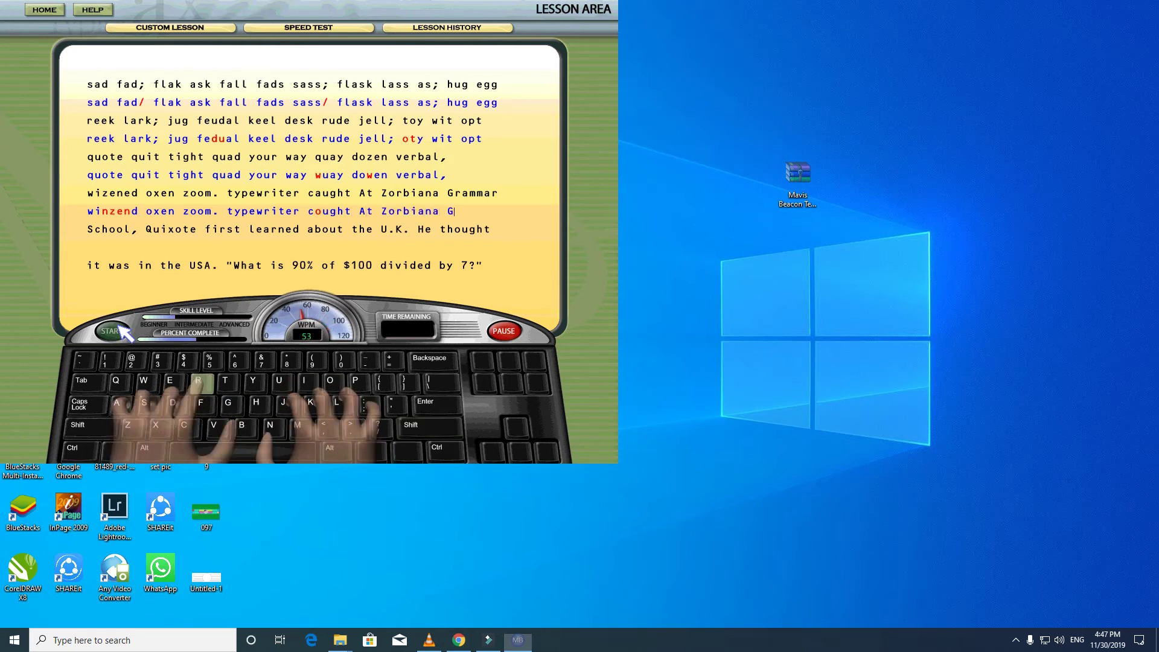
key(Return)
Step: Complete the quiz's fifth line as "School, Quixote firest larned about the u>K. He thought"
text(S)
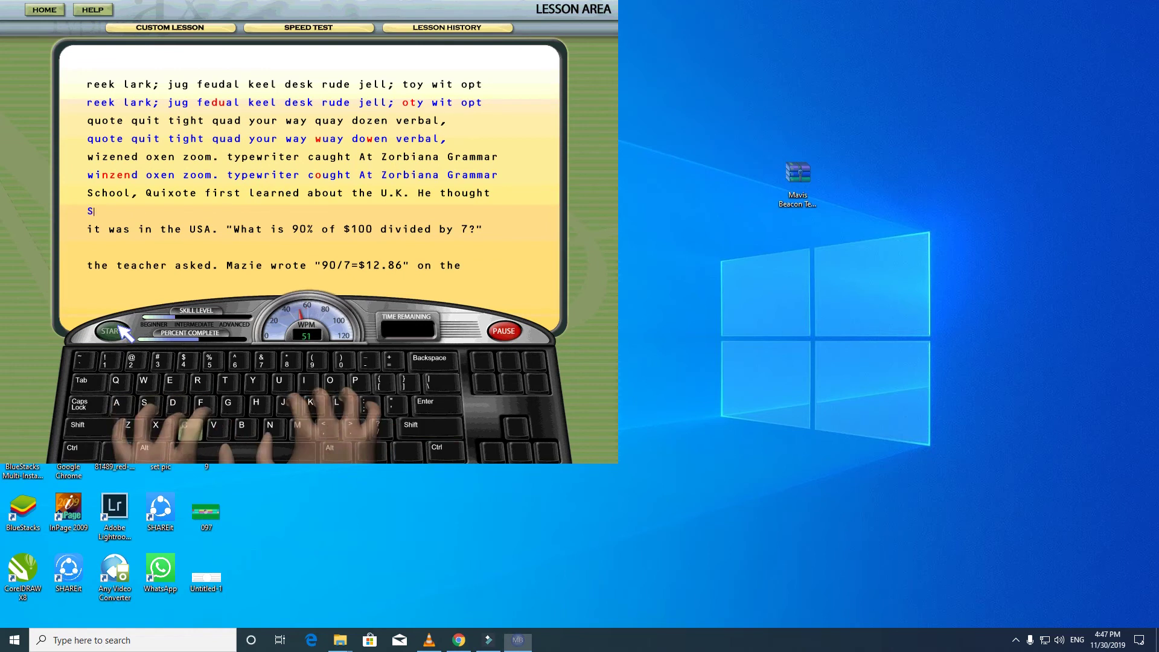
text(chool, Quixote firest)
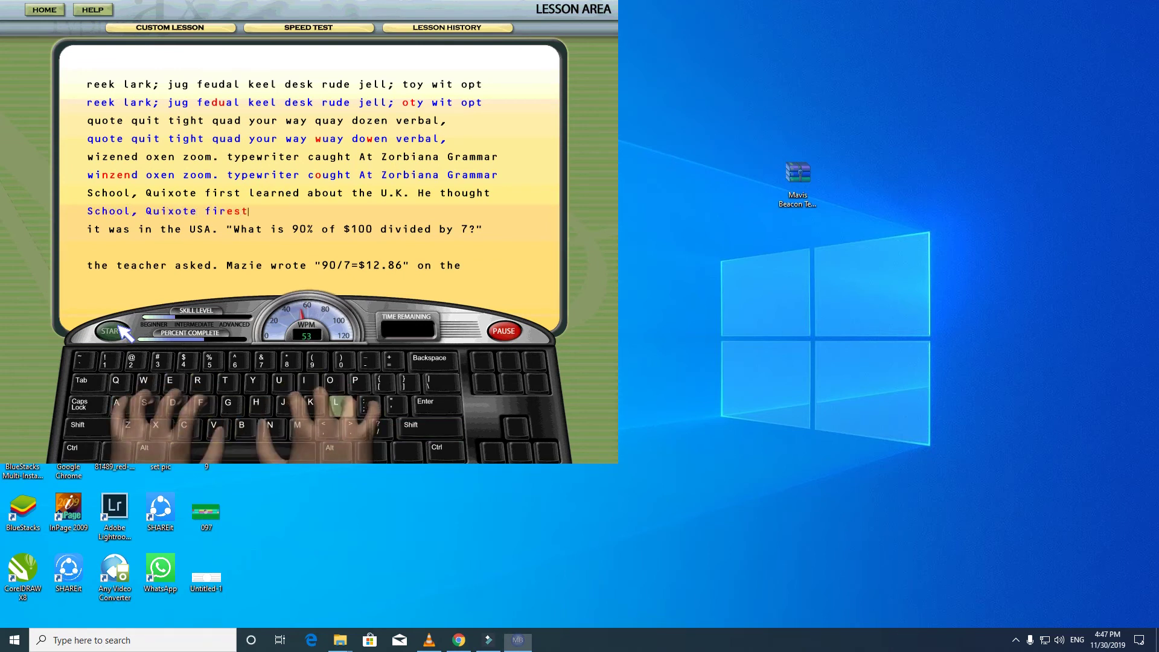
text( larne)
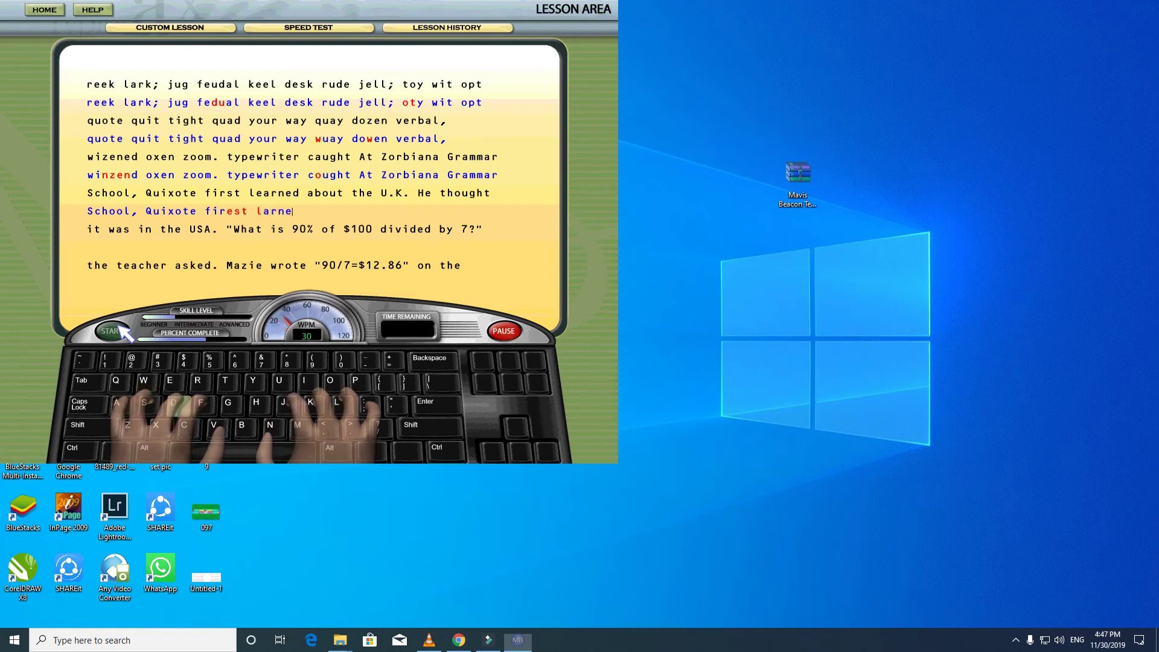
text(d about the )
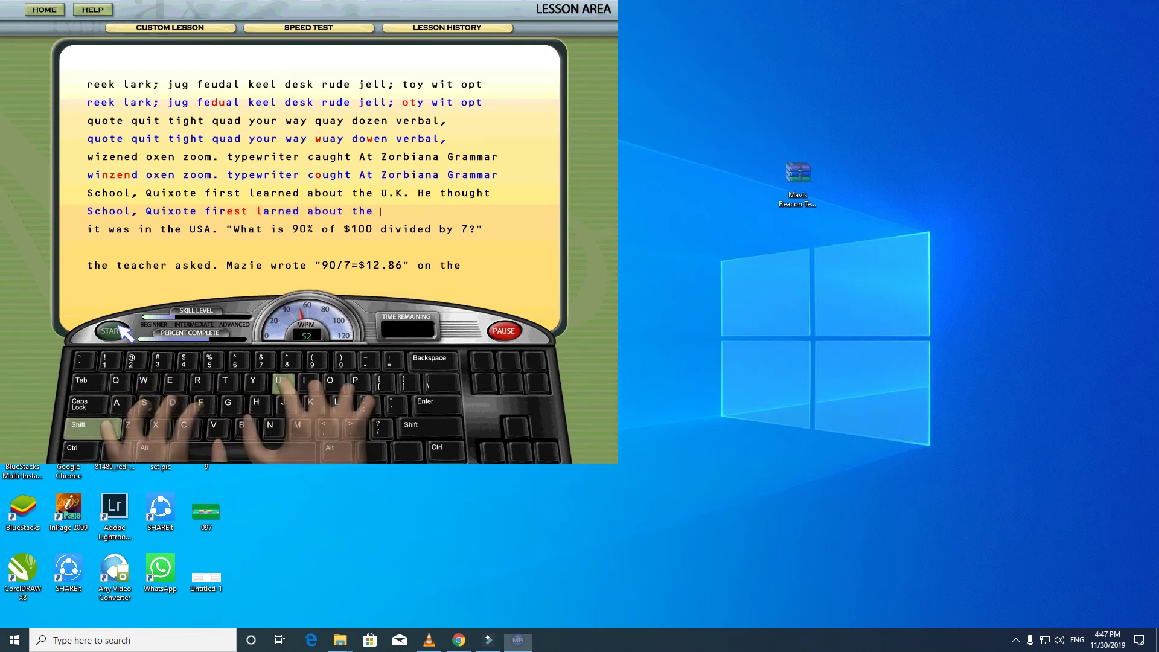
text(u>K)
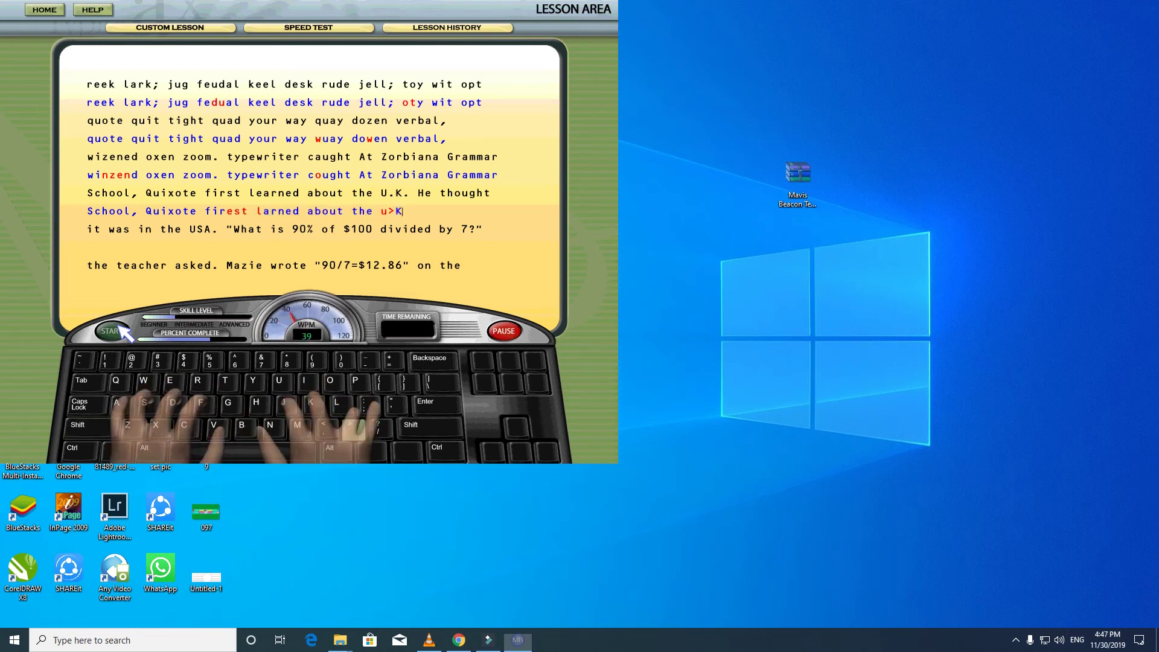
text(. He thought)
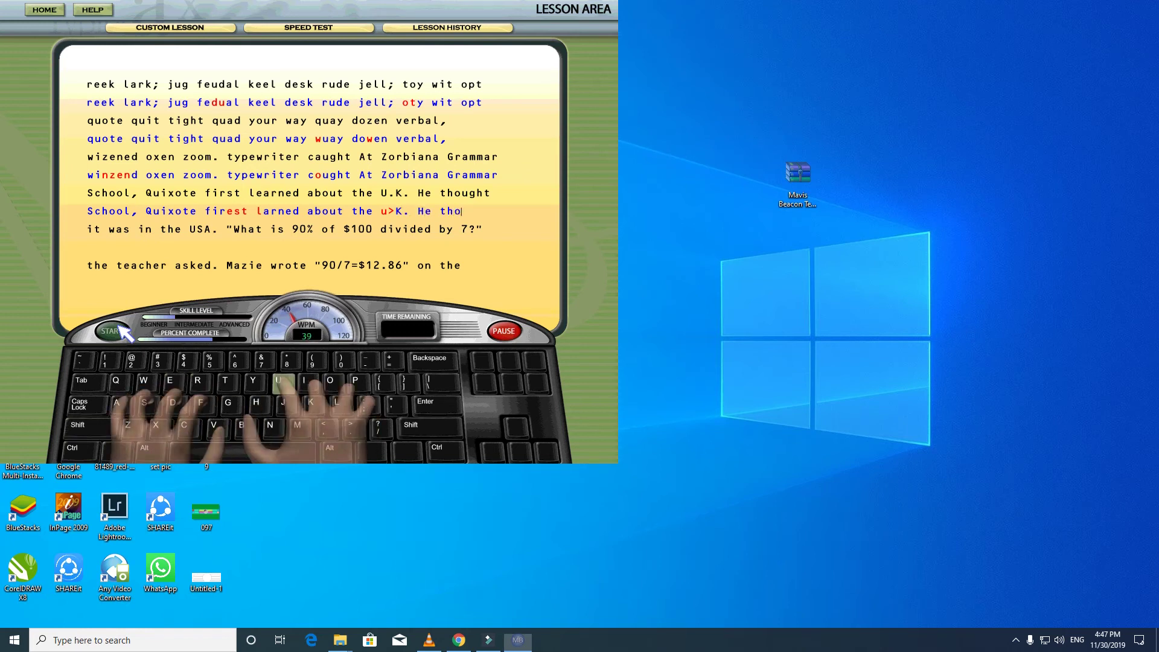